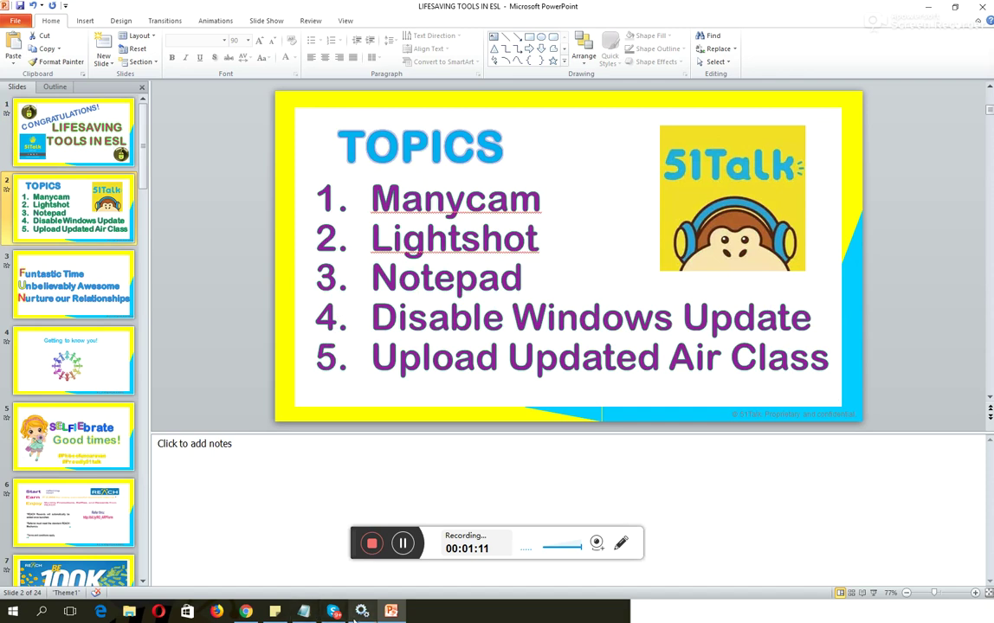
# Step: Place the cursor in slide 2's TOPICS list of five tools
pyautogui.moveTo(353, 616)
pyautogui.click(479, 239)
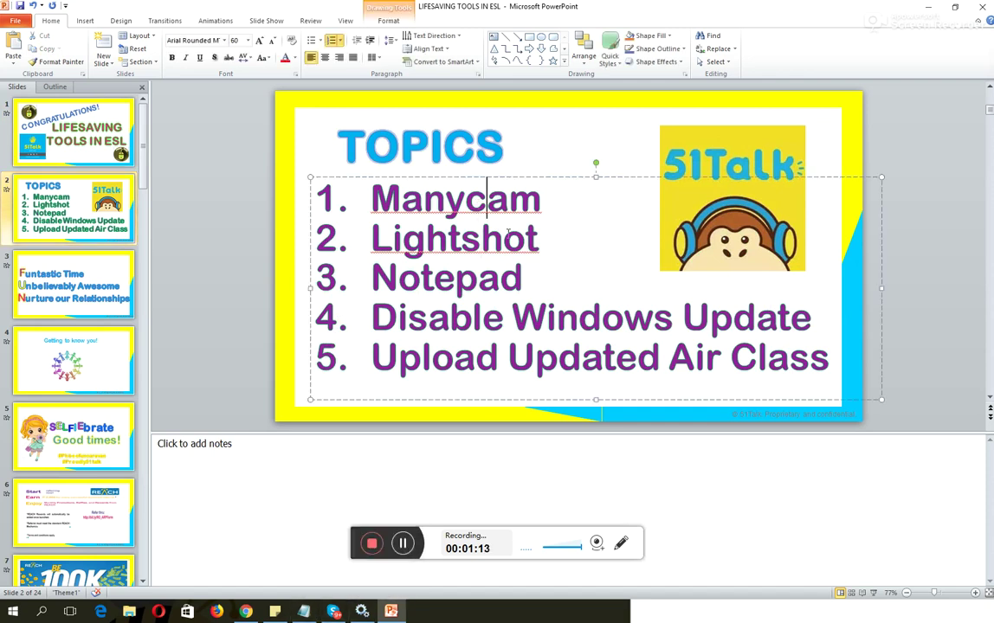
# Step: Switch to YouTube in Chrome and browse the channel's uploaded videos
pyautogui.click(248, 613)
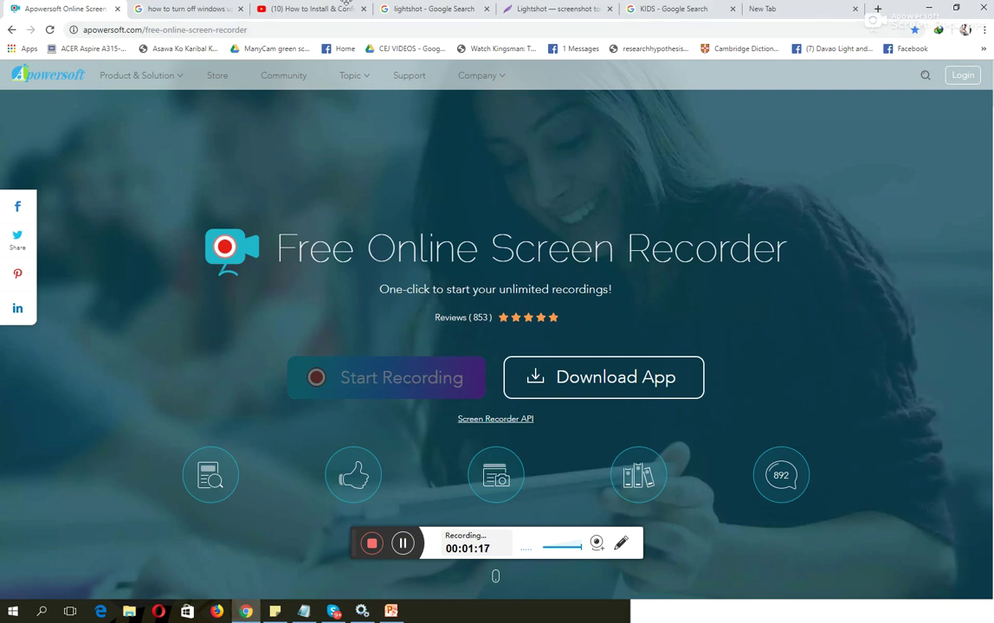
pyautogui.click(295, 9)
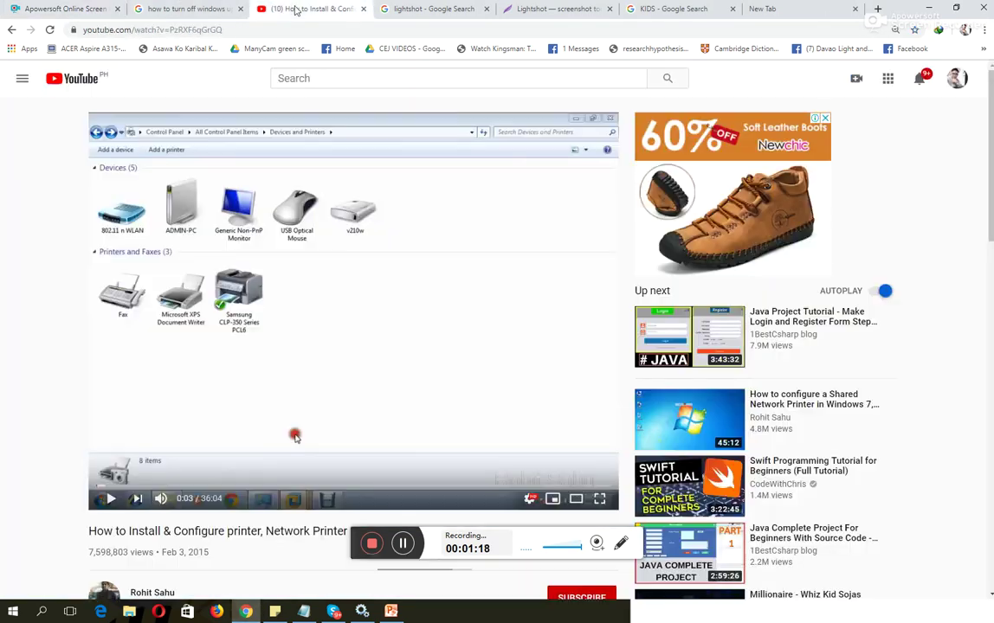
pyautogui.click(957, 78)
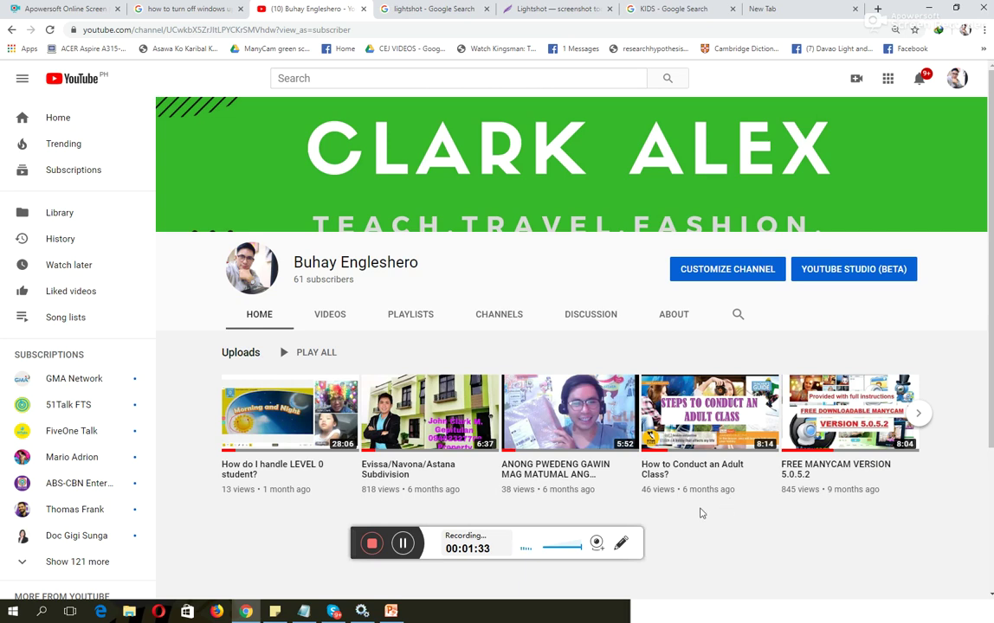
pyautogui.click(918, 413)
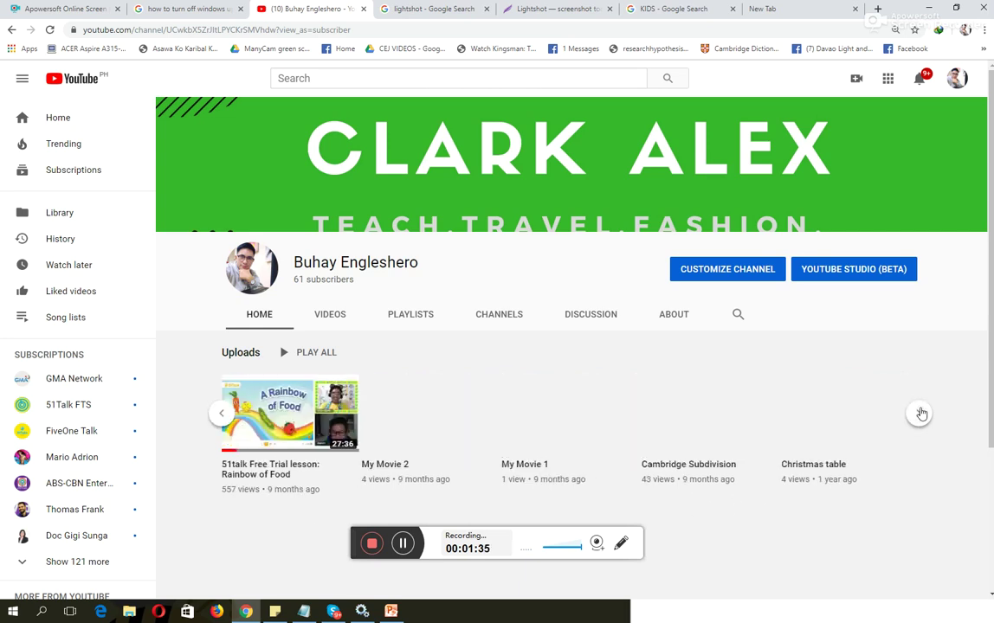
pyautogui.click(221, 413)
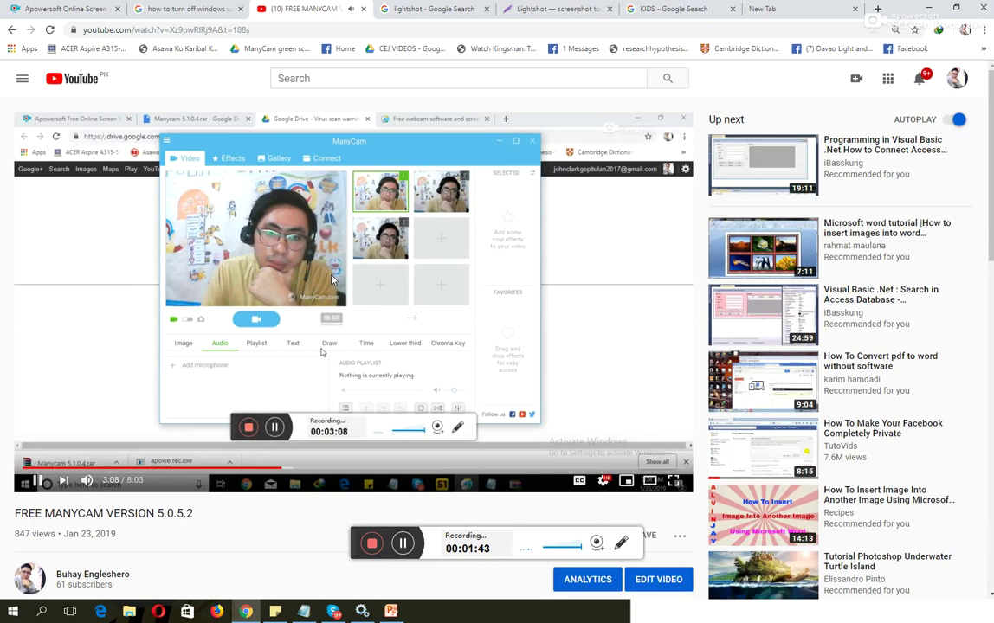
# Step: Open the FREE MANYCAM VERSION 5.0.5.2 video and expand its full description
pyautogui.scroll(-1, 255, 441)
pyautogui.scroll(-5, 256, 441)
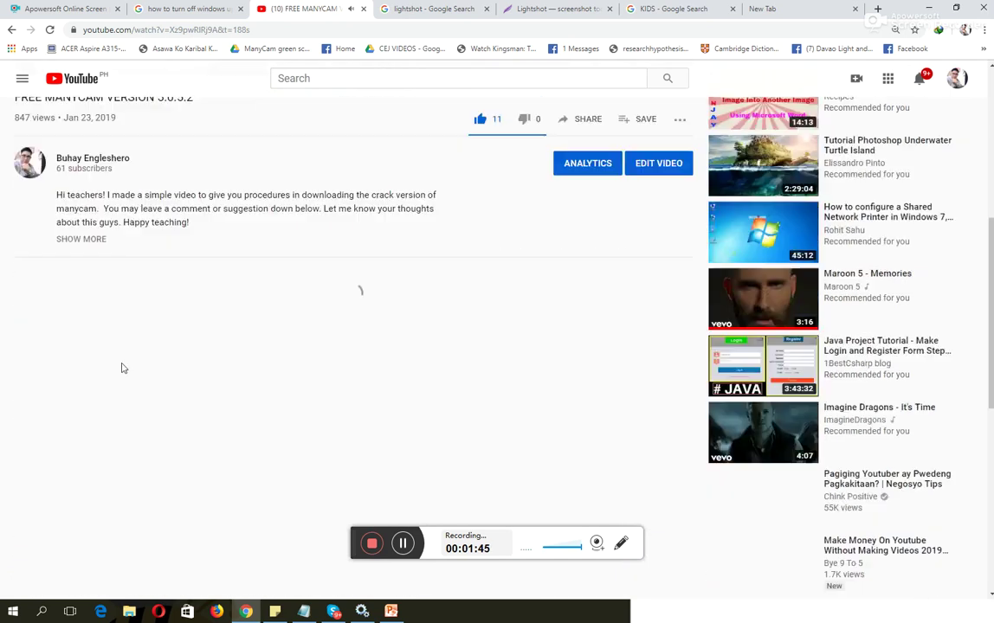
pyautogui.click(85, 242)
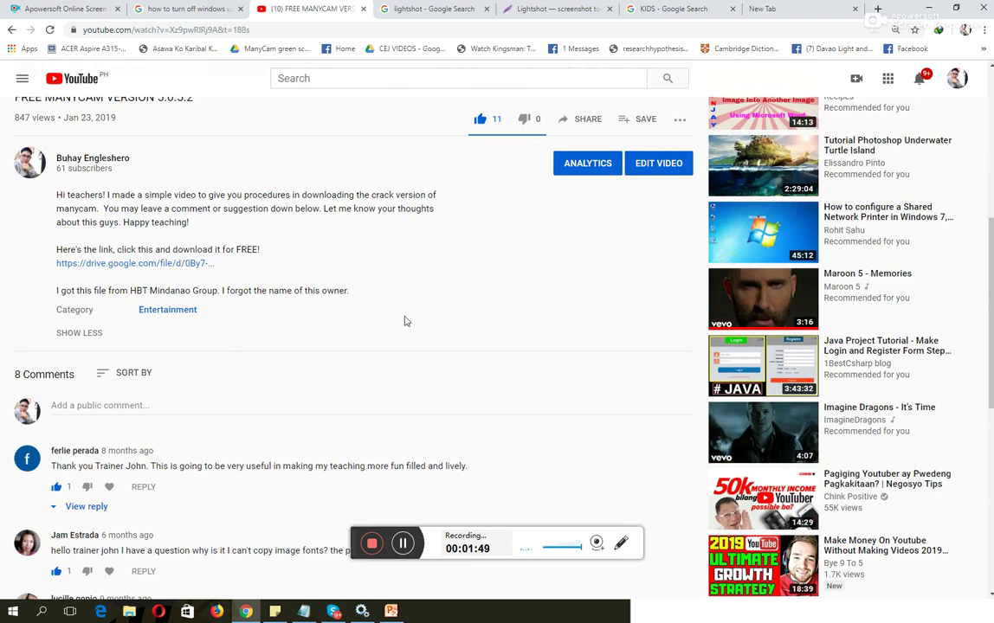
pyautogui.scroll(4, 300, 362)
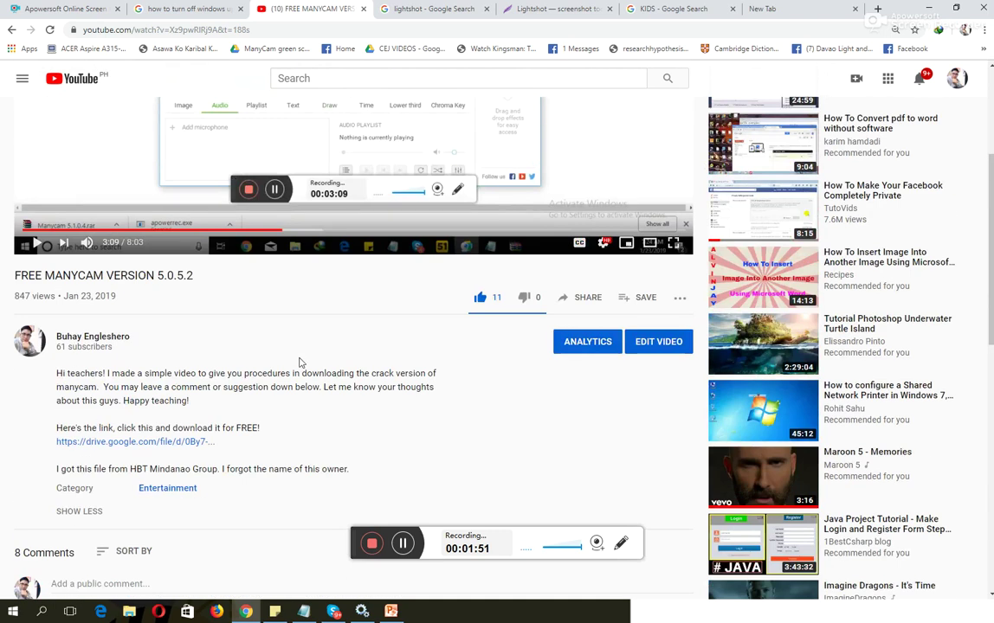
pyautogui.scroll(2, 459, 199)
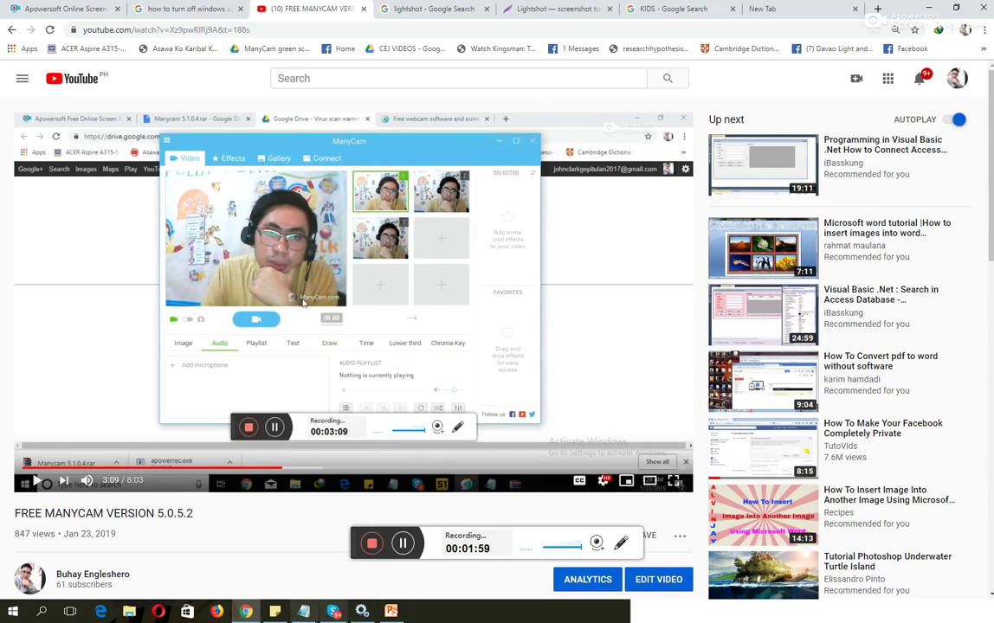
pyautogui.hotkey('alt', 'Tab')
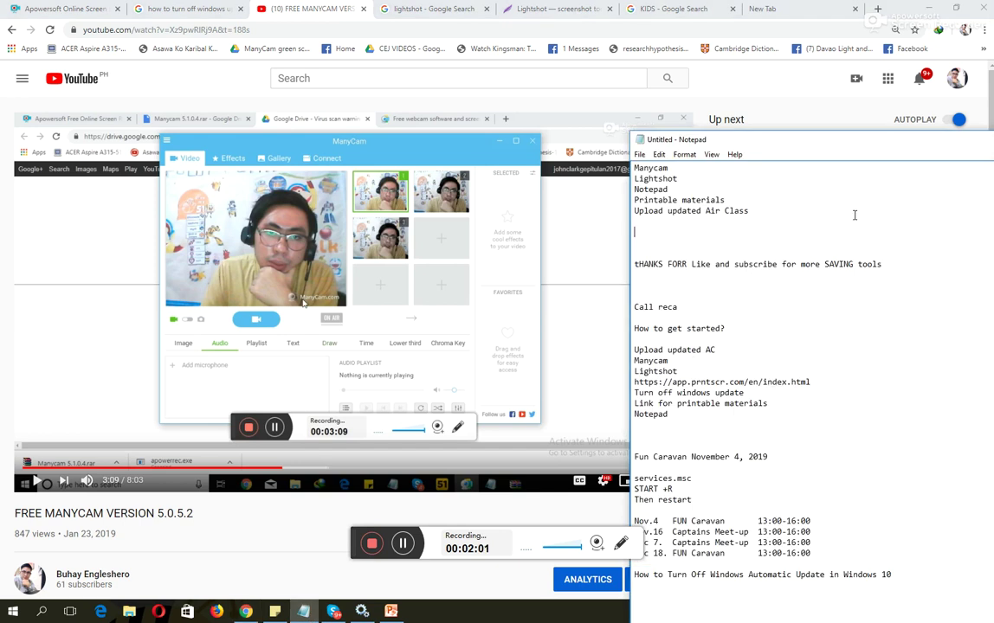
# Step: Point out Lightshot on the TOPICS slide, then bring up the Notepad notes
pyautogui.hotkey('alt', 'Tab')
pyautogui.hotkey('alt', 'Tab')
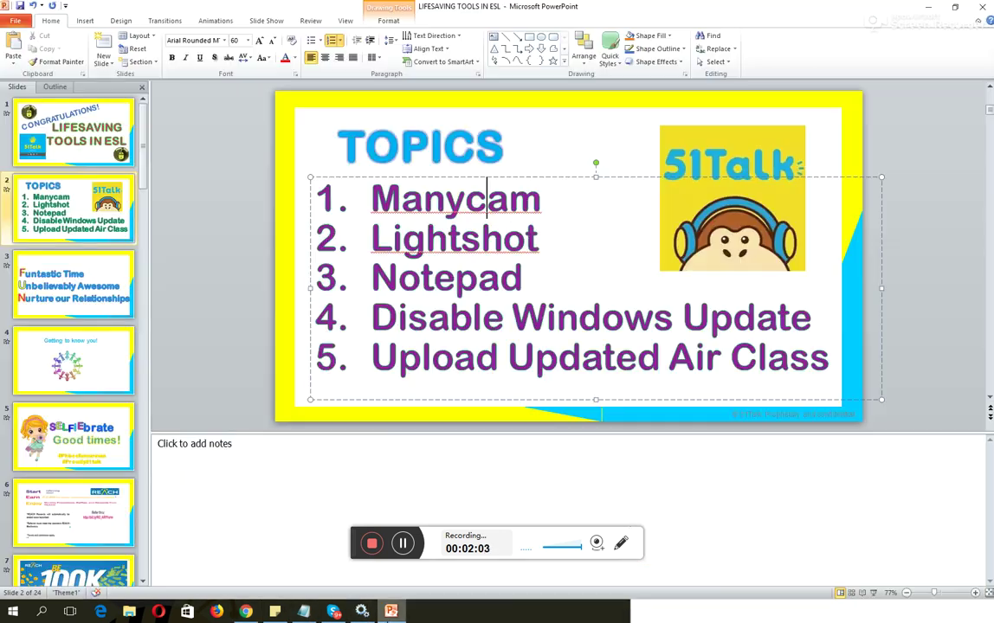
pyautogui.click(524, 238)
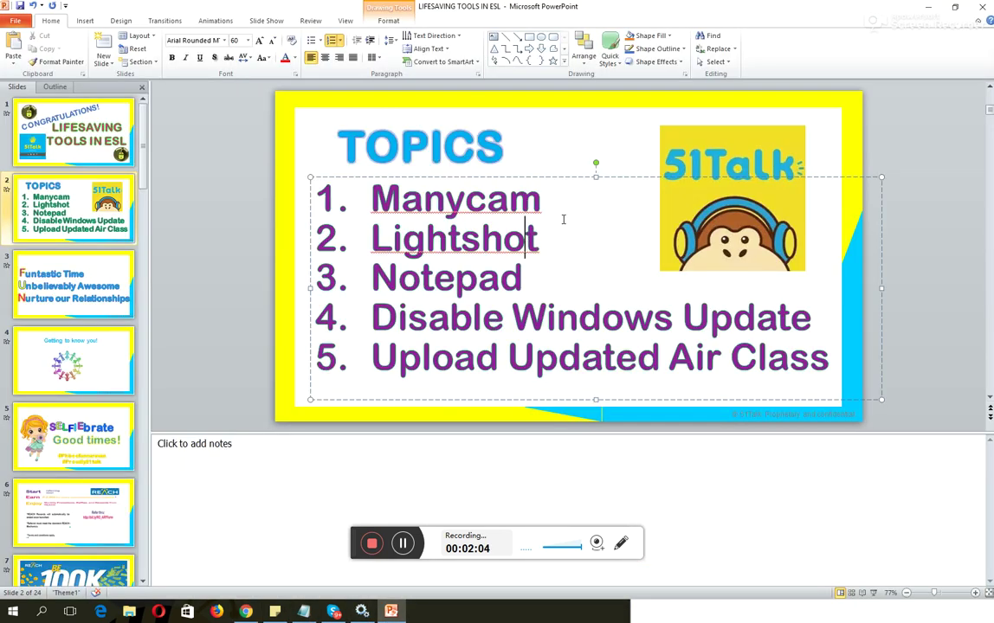
pyautogui.click(930, 9)
pyautogui.click(788, 515)
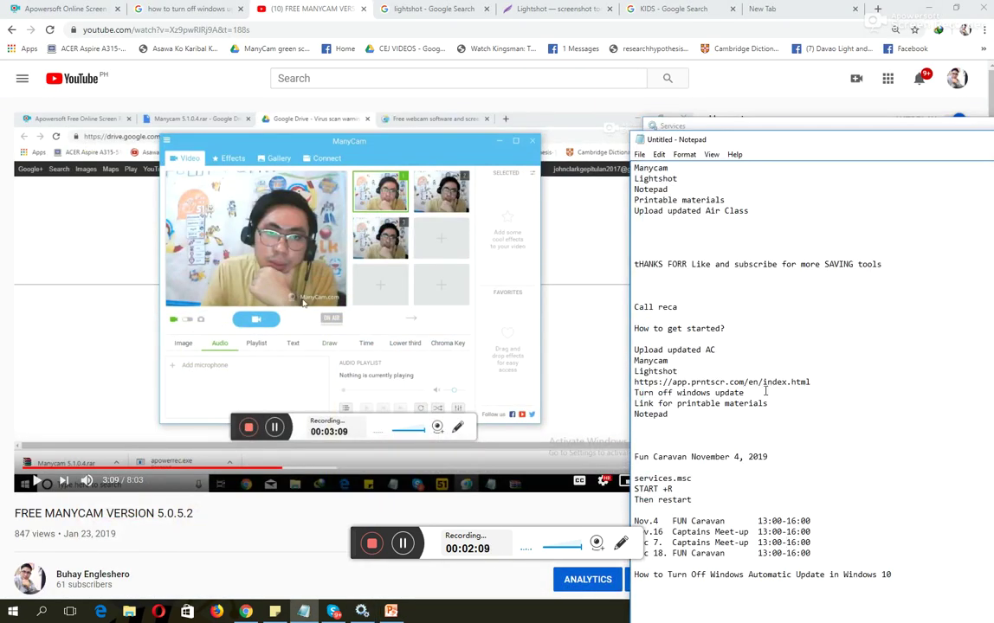
# Step: Copy the link app.prntscr.com/en/index.html from the notes and ready an empty browser tab
pyautogui.moveTo(811, 382); pyautogui.dragTo(633, 382)
pyautogui.rightClick(655, 359)
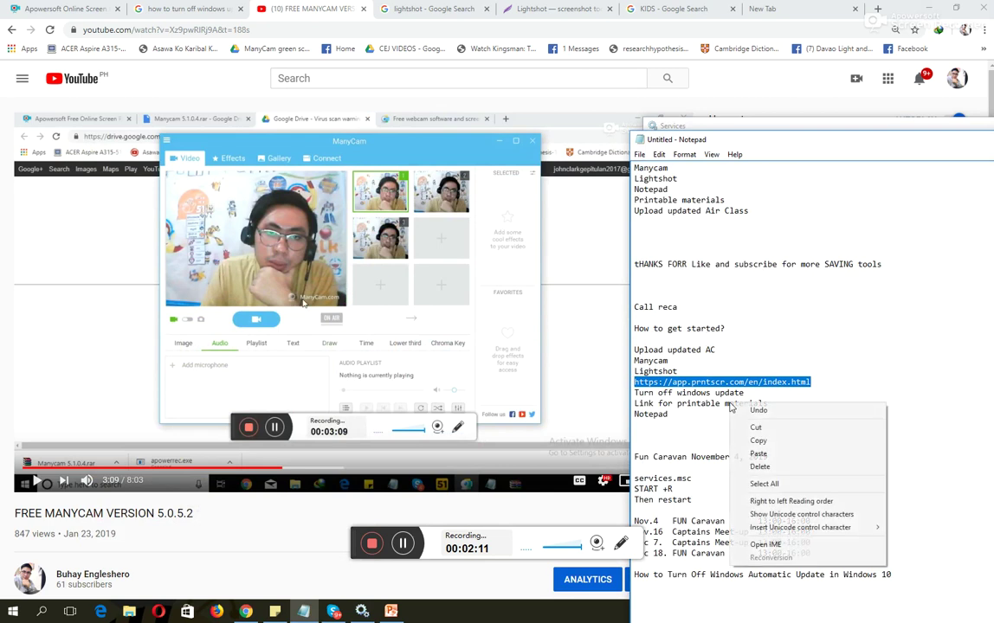
pyautogui.click(693, 395)
pyautogui.click(805, 10)
pyautogui.click(747, 29)
# Step: Load the pasted Lightshot address and view the LightShot website
pyautogui.hotkey('ctrl', 'v')
pyautogui.press('Return')
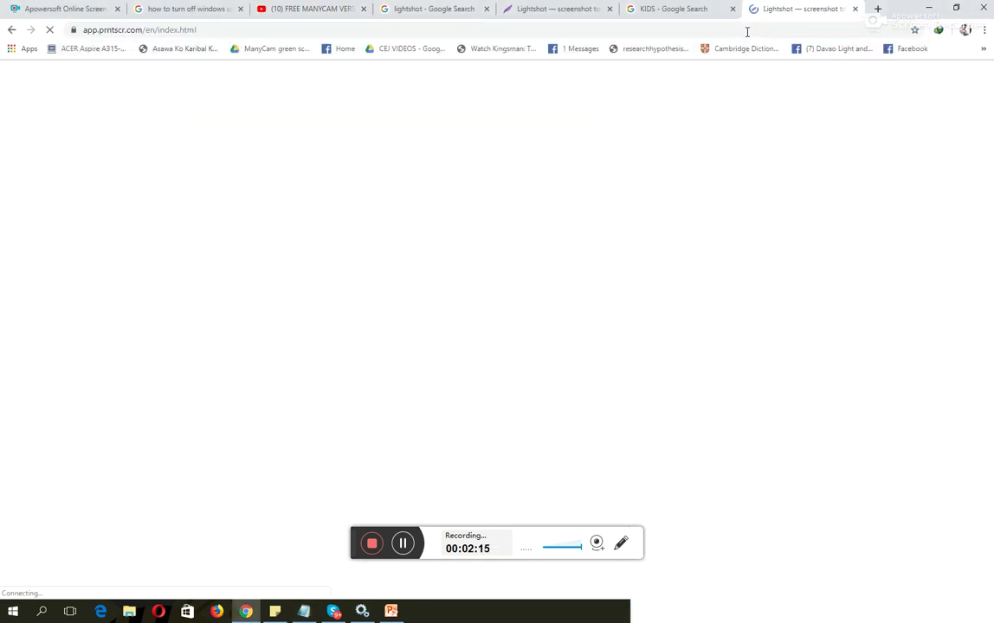
pyautogui.click(567, 11)
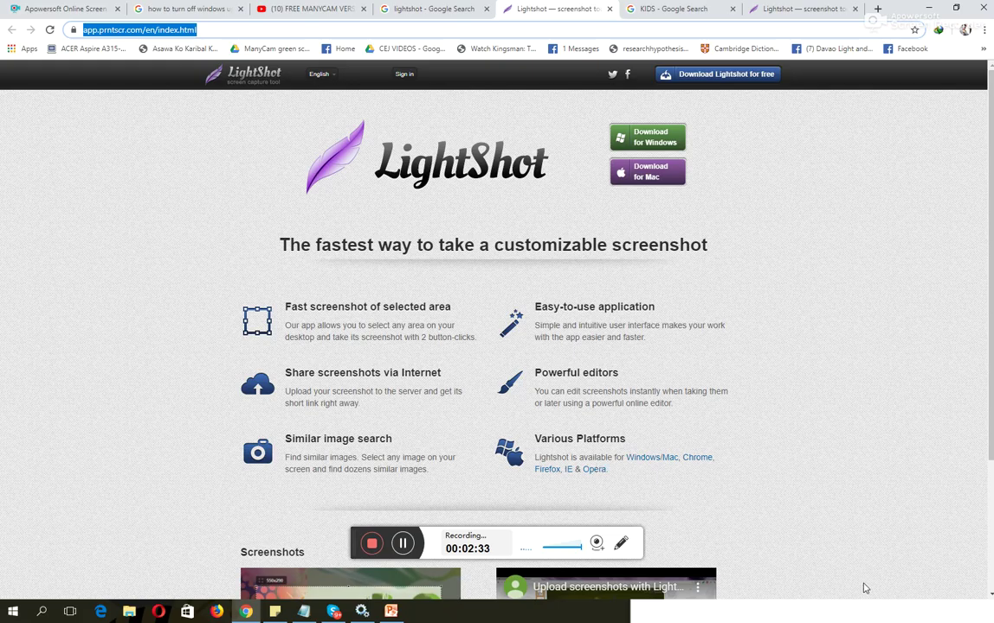
# Step: Capture a tall area of the page with Lightshot and save it as Screenshot_28.png
pyautogui.press('Print')
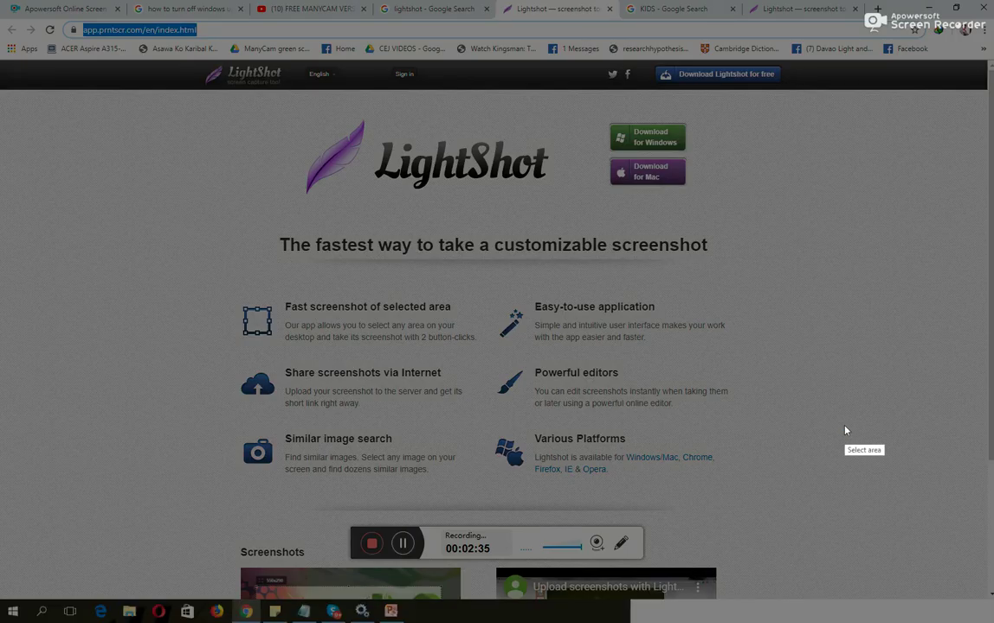
pyautogui.moveTo(733, 119); pyautogui.dragTo(945, 483)
pyautogui.rightClick(793, 162)
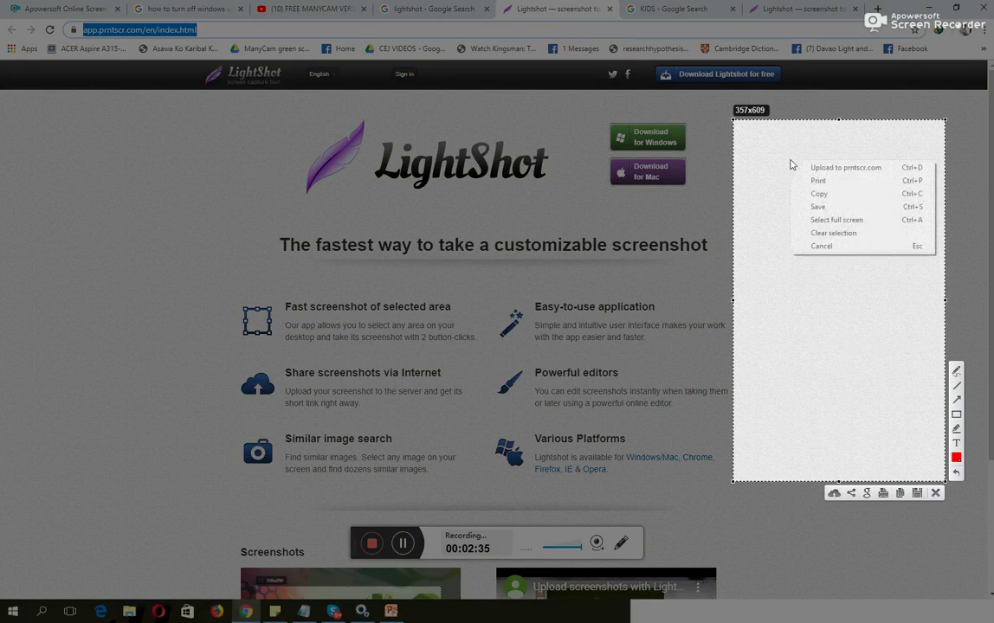
pyautogui.click(850, 208)
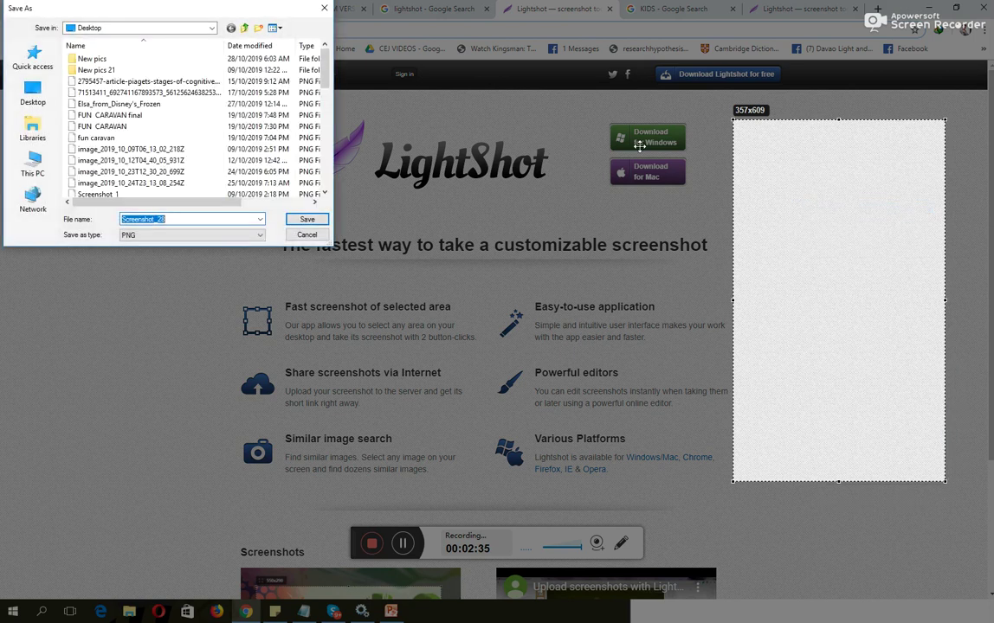
pyautogui.click(297, 223)
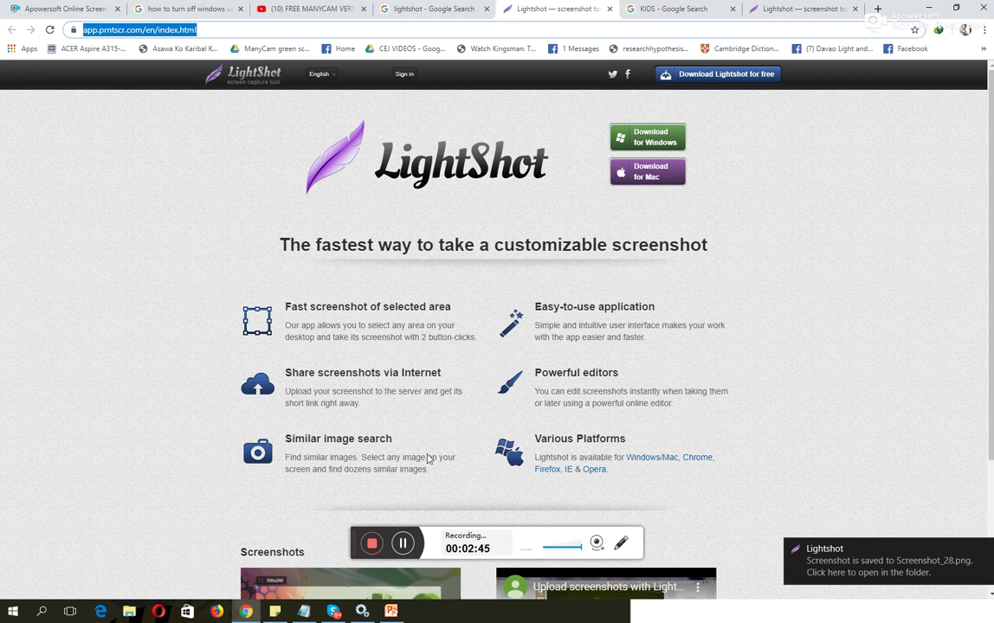
pyautogui.click(364, 612)
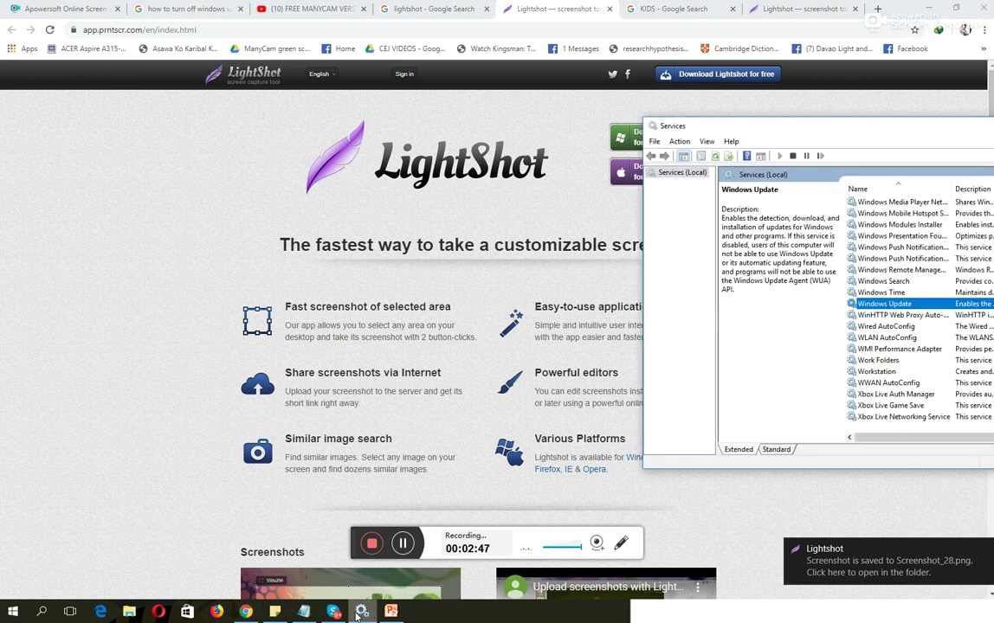
pyautogui.click(303, 612)
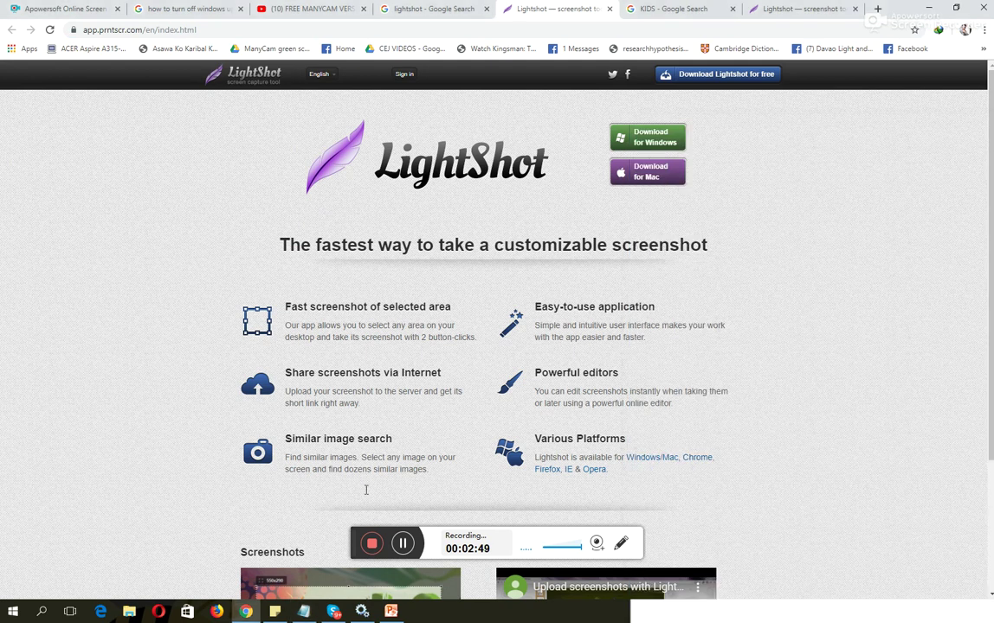
# Step: Launch Notepad from Windows search and narrow its window beside the slide
pyautogui.click(391, 612)
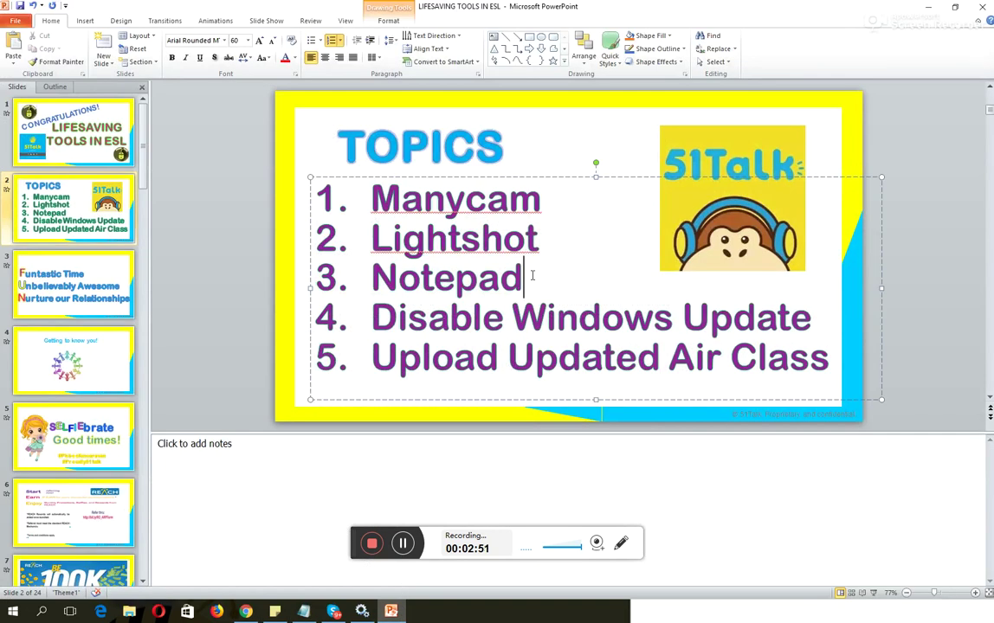
pyautogui.click(44, 614)
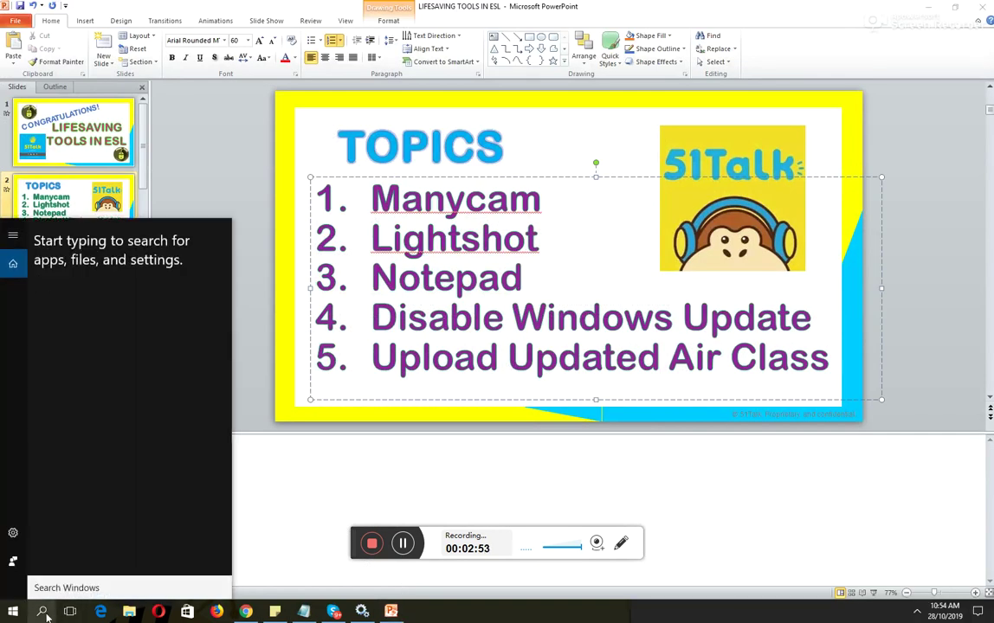
pyautogui.write('NORE')
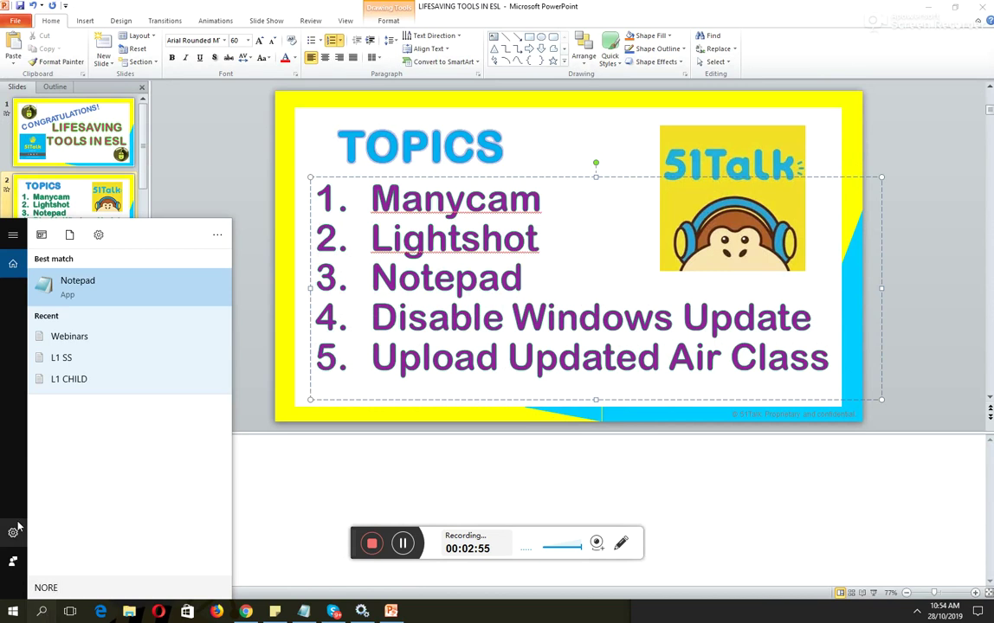
pyautogui.click(78, 286)
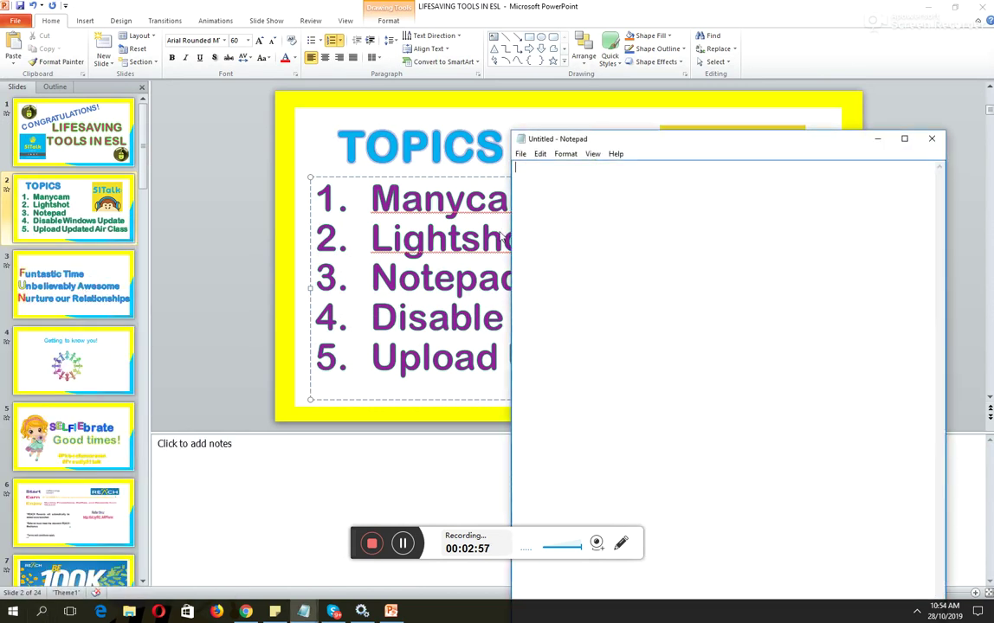
pyautogui.moveTo(512, 212); pyautogui.dragTo(759, 268)
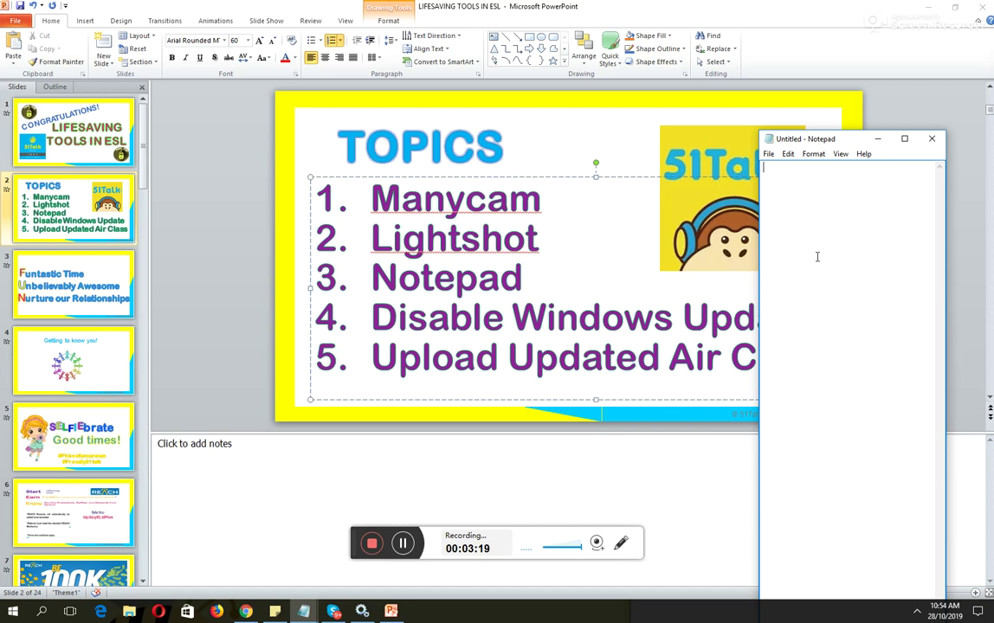
# Step: Cycle through the Skype, Services and Notepad windows, then open a fresh Notepad from search
pyautogui.click(334, 612)
pyautogui.click(335, 612)
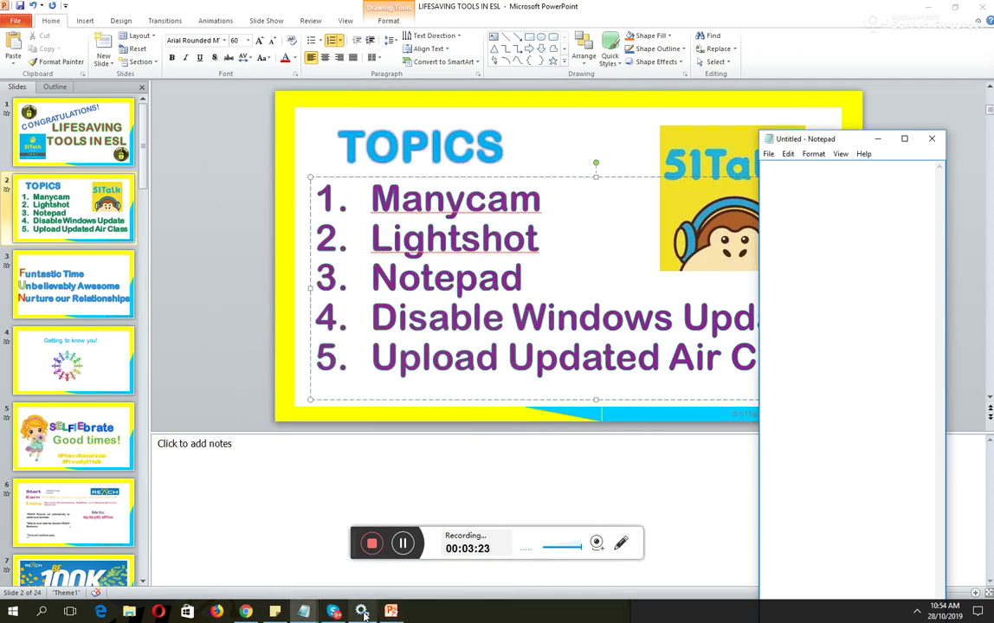
pyautogui.click(362, 612)
pyautogui.click(362, 612)
pyautogui.click(304, 612)
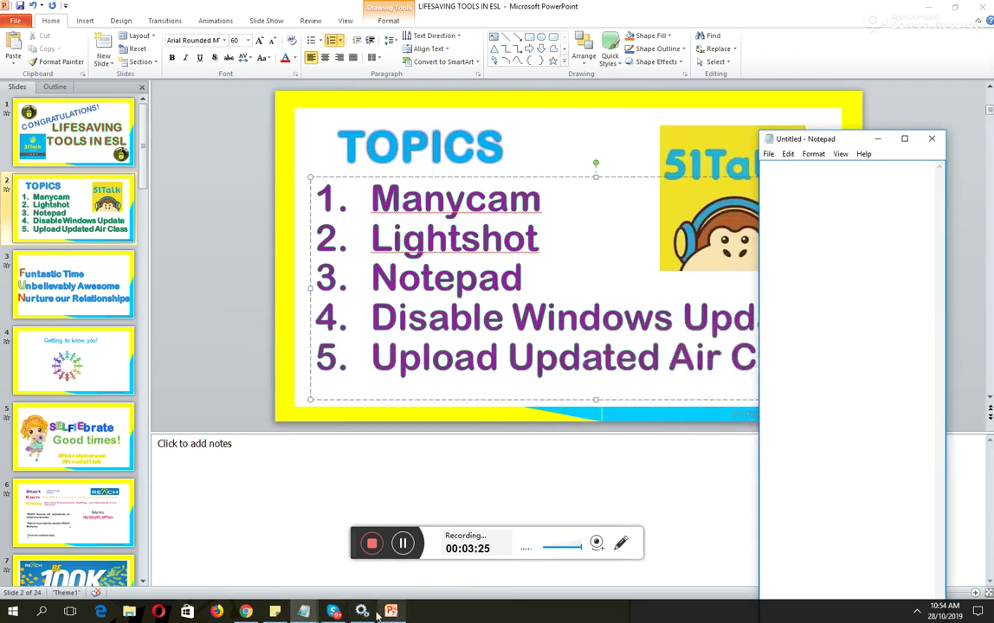
pyautogui.click(42, 612)
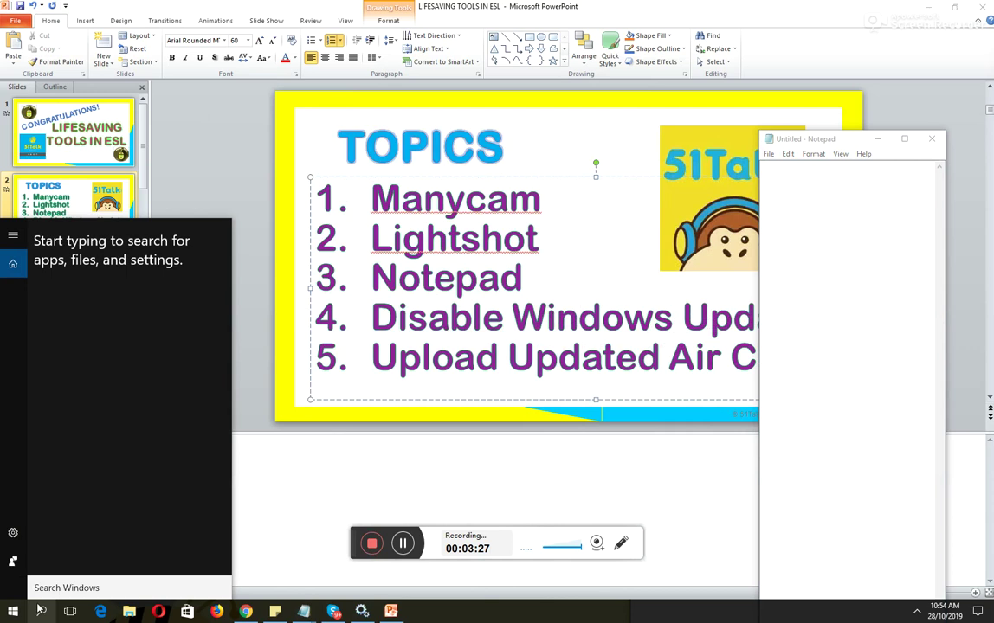
pyautogui.write('N')
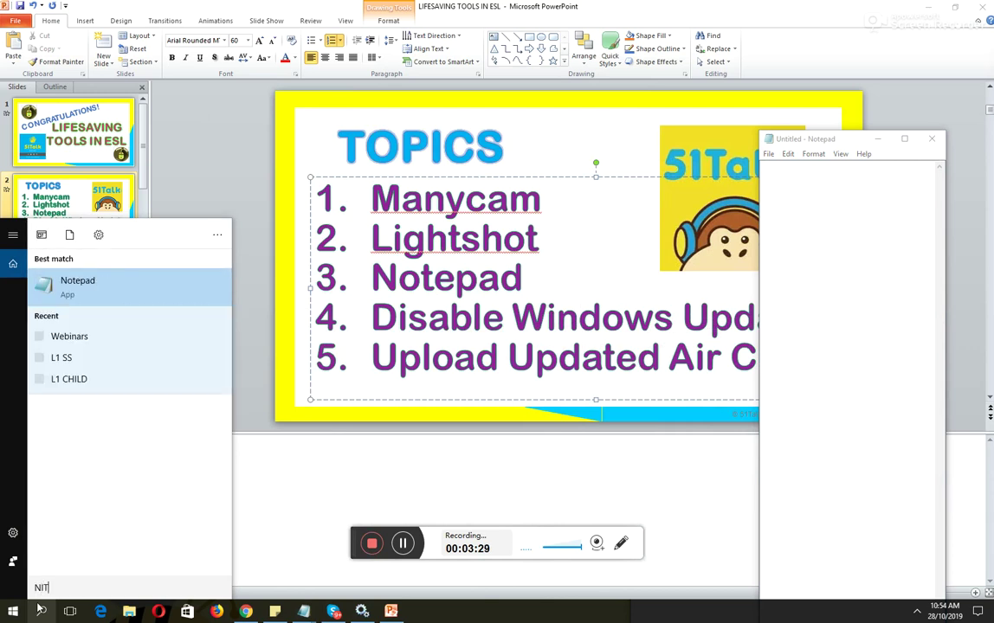
pyautogui.write('OTE')
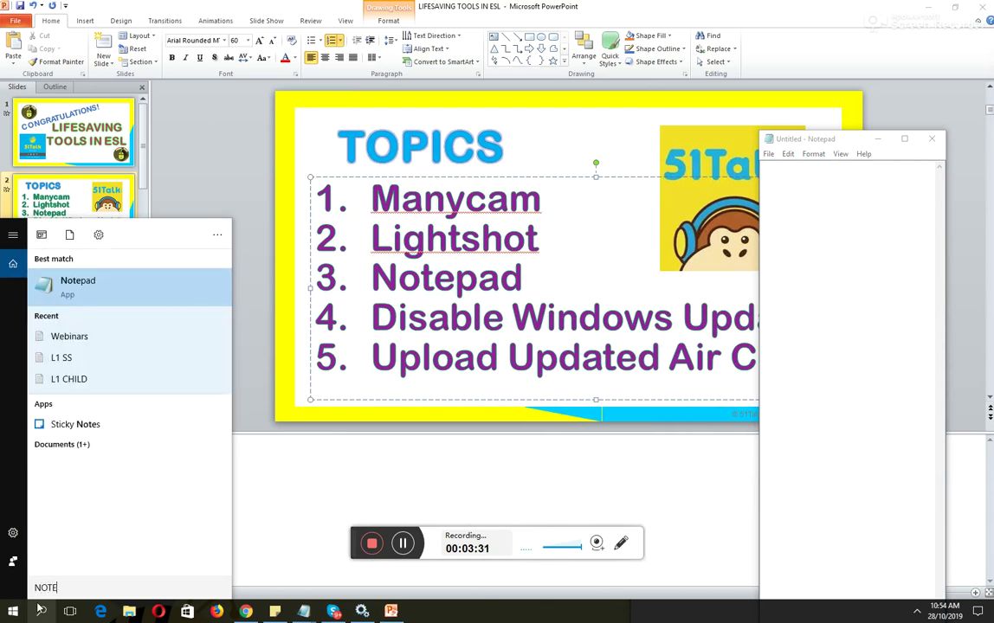
pyautogui.click(110, 294)
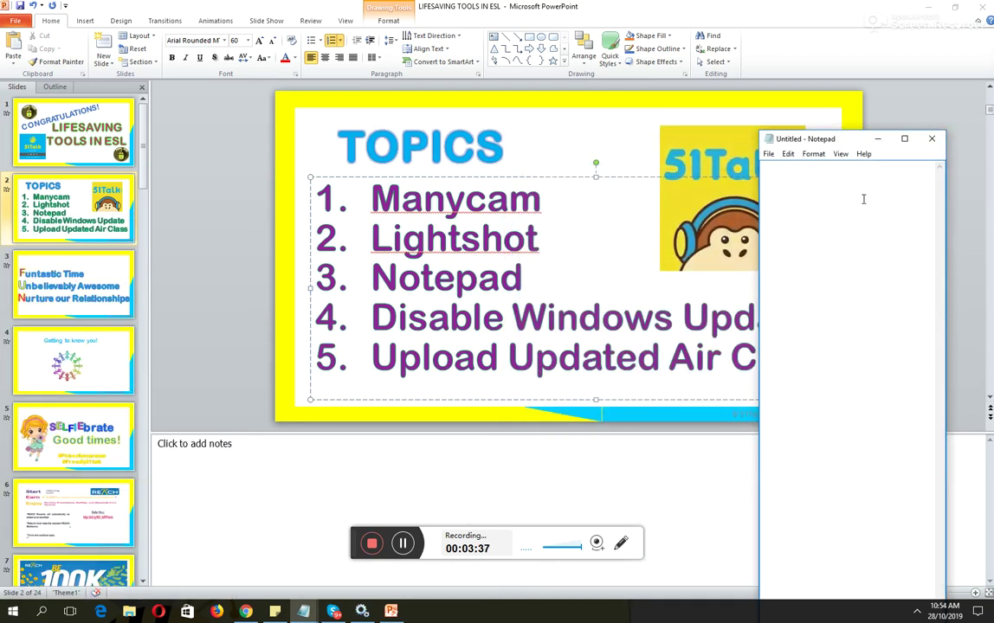
# Step: Point out the Lightshot, Notepad and Disable Windows Update topics on the slide
pyautogui.click(525, 277)
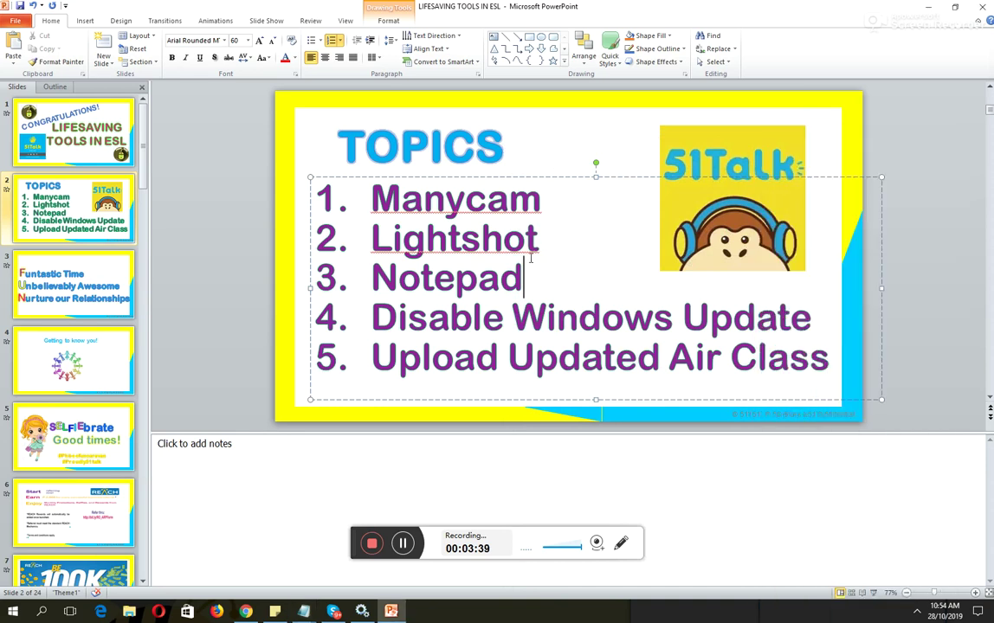
pyautogui.click(539, 239)
pyautogui.click(535, 276)
pyautogui.click(578, 317)
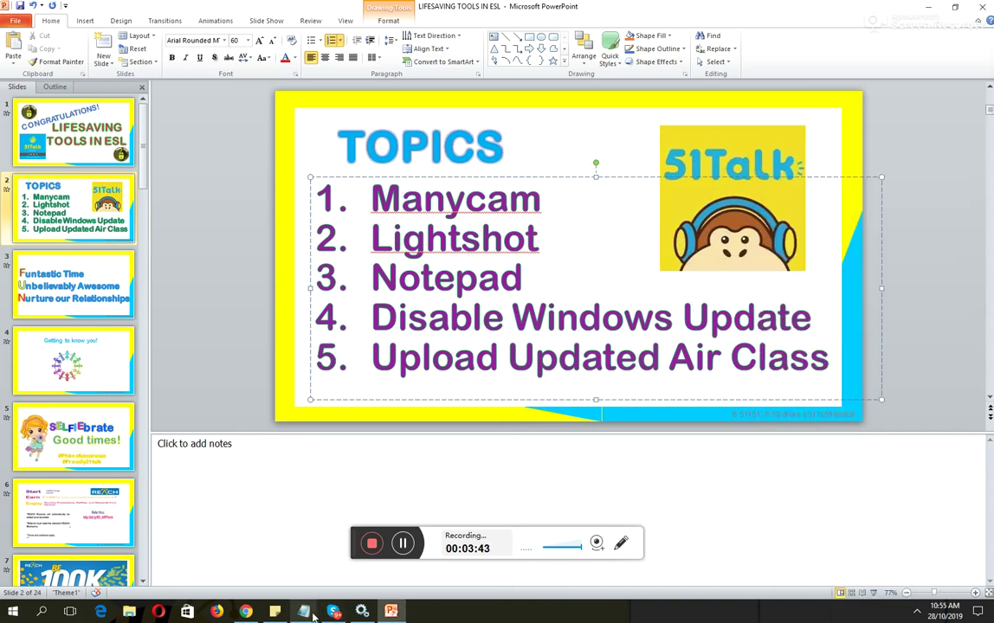
# Step: Bring up the Notepad notes and move them to the right edge of the screen
pyautogui.moveTo(303, 611)
pyautogui.click(260, 507)
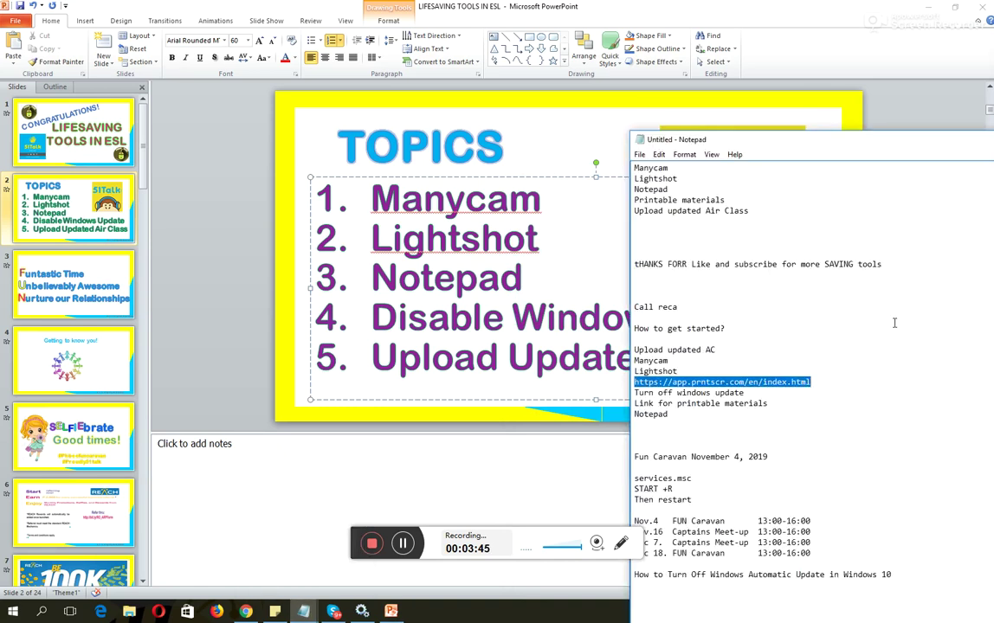
pyautogui.click(791, 425)
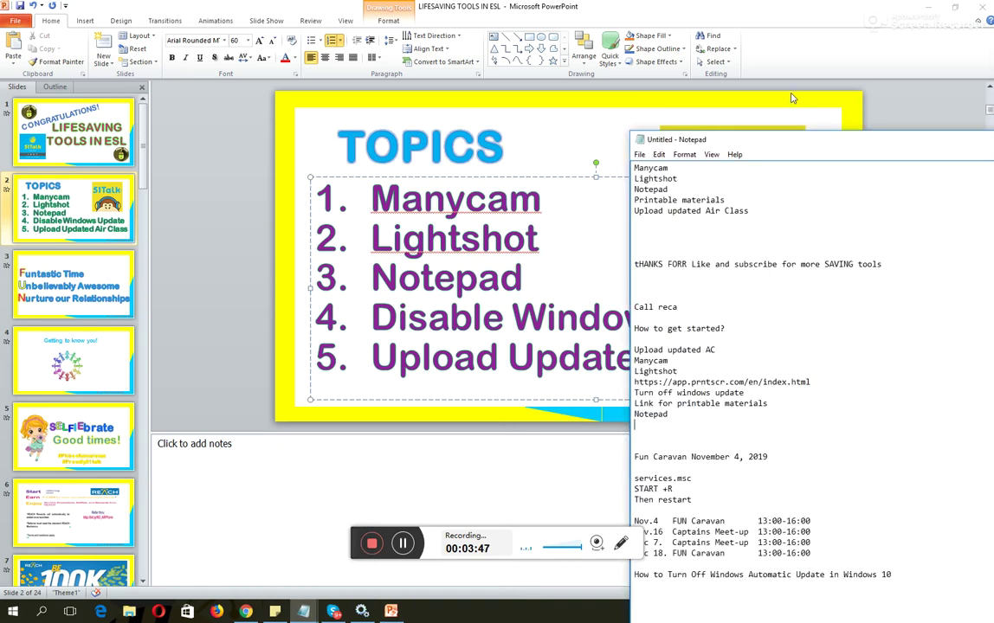
pyautogui.moveTo(794, 142); pyautogui.dragTo(960, 151)
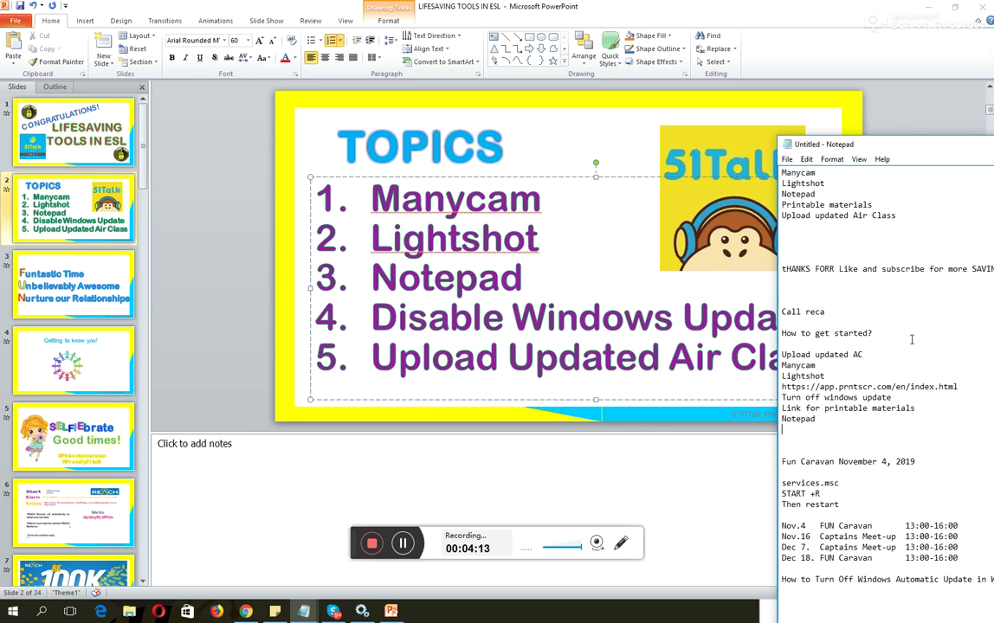
pyautogui.click(42, 612)
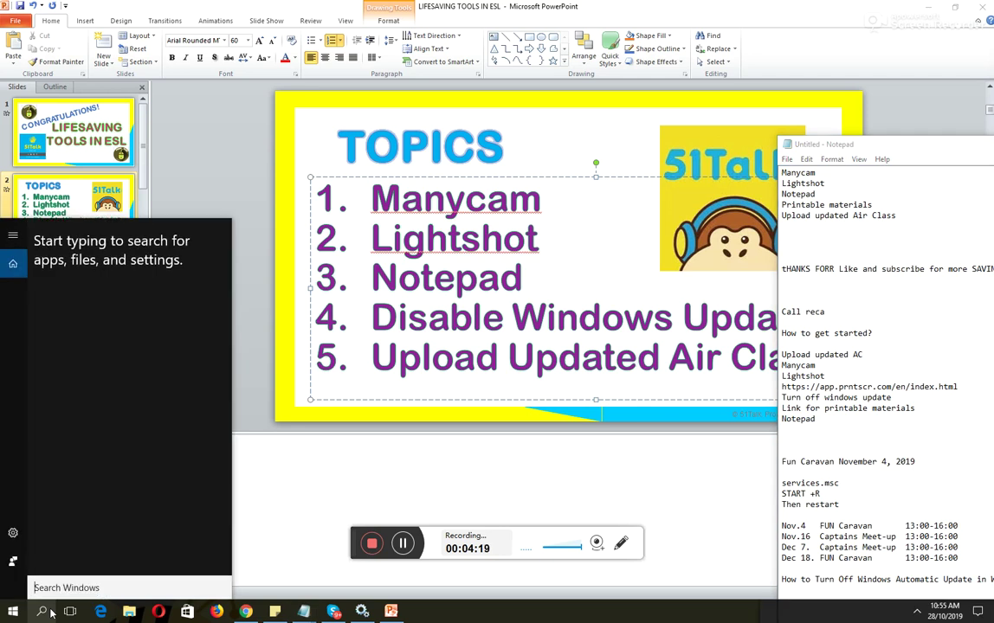
# Step: Open the Run dialog and add blank lines at the top of the Notepad notes
pyautogui.press('super+r')
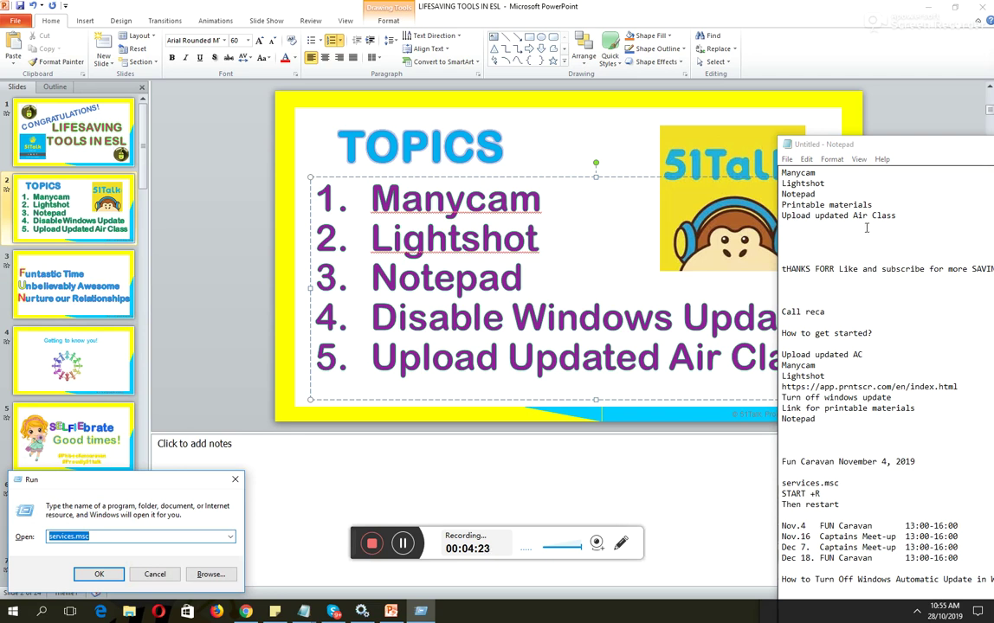
pyautogui.click(783, 225)
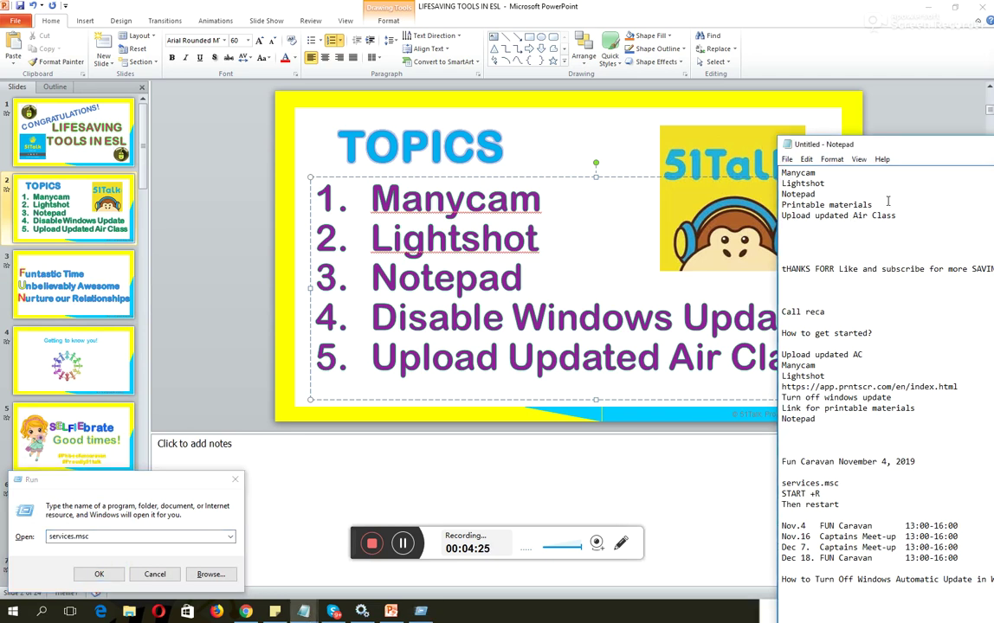
pyautogui.hotkey('ctrl', 'Home')
pyautogui.press('Return')
pyautogui.press('Return')
pyautogui.press('Return')
pyautogui.press('Return')
pyautogui.press('Return')
pyautogui.press('Return')
pyautogui.press('Return')
pyautogui.press('Return')
pyautogui.press('Return')
pyautogui.press('Return')
pyautogui.press('Return')
pyautogui.press('Return')
pyautogui.press('Return')
pyautogui.press('Return')
pyautogui.press('Return')
pyautogui.press('Return')
pyautogui.press('Return')
pyautogui.press('Return')
pyautogui.press('Return')
pyautogui.press('Return')
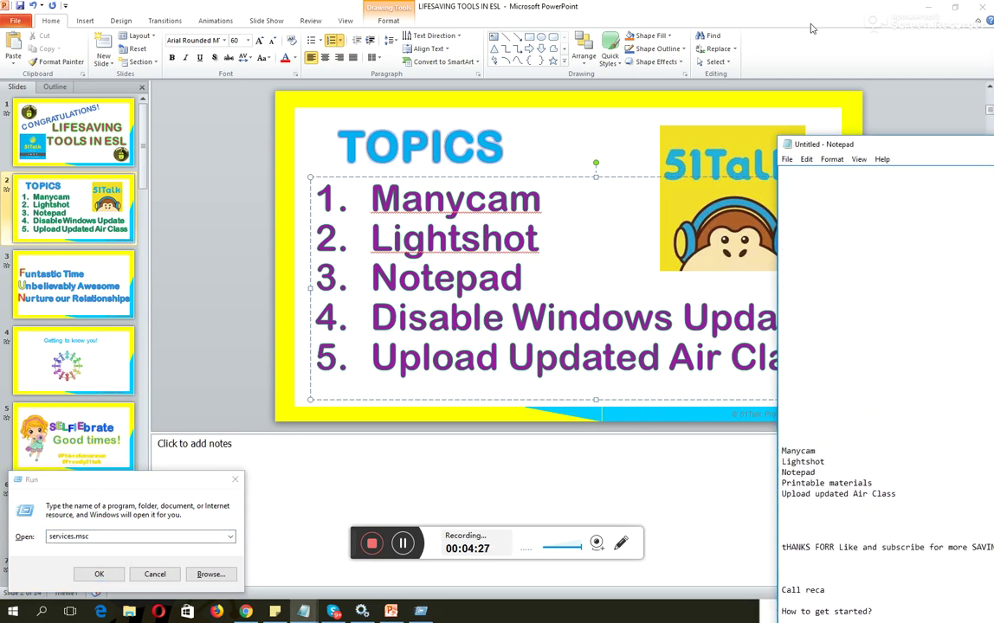
# Step: Start a new unsaved Notepad note beginning 'Start + R', then run services.msc
pyautogui.click(787, 159)
pyautogui.click(808, 179)
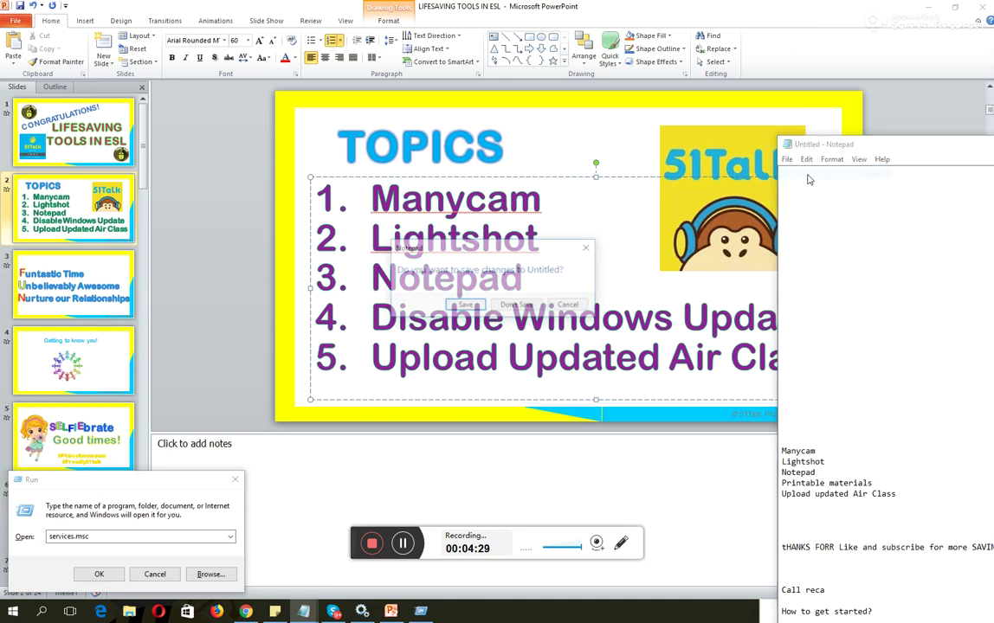
pyautogui.press('n')
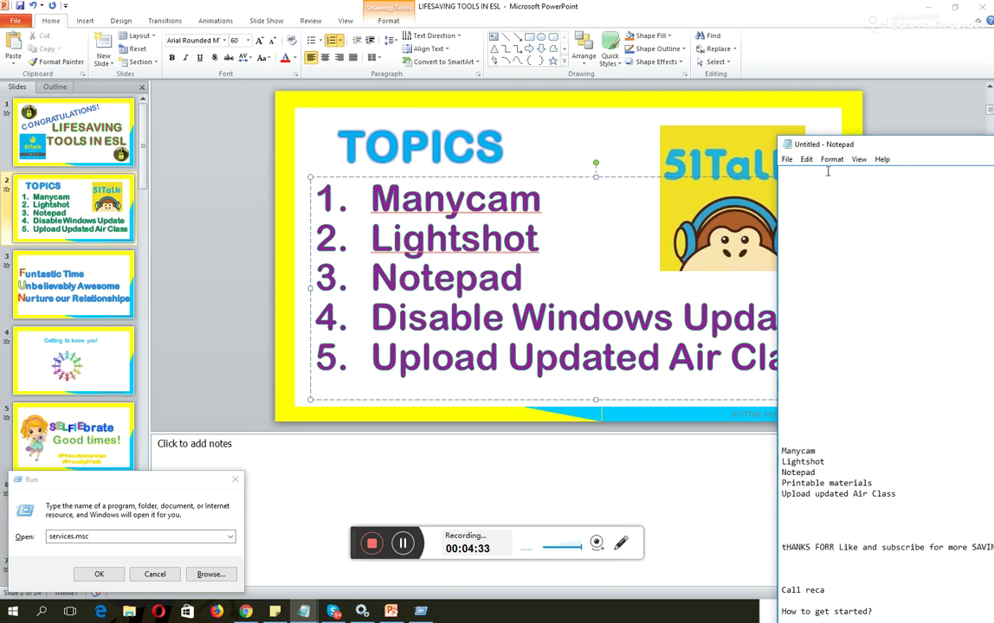
pyautogui.write('sa')
pyautogui.click(146, 534)
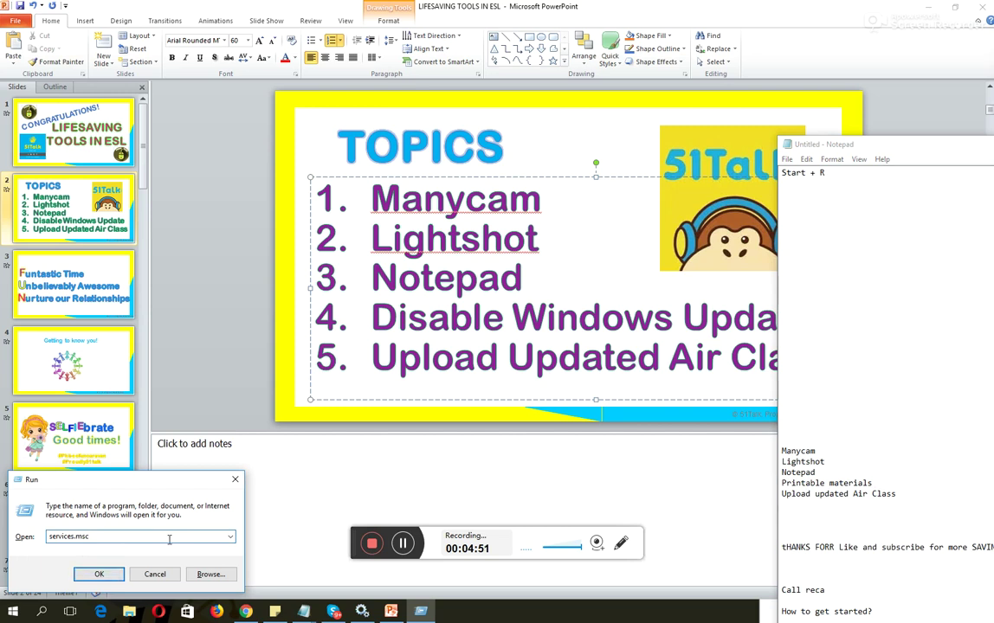
pyautogui.click(99, 574)
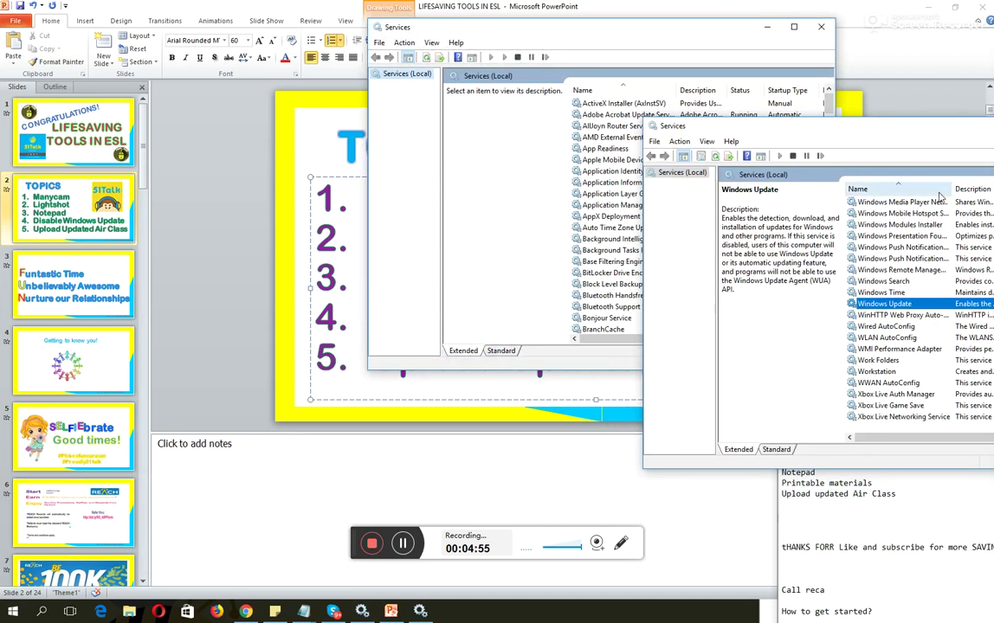
# Step: Tidy the Services windows and open the Windows Update service's properties
pyautogui.moveTo(919, 130); pyautogui.dragTo(536, 187)
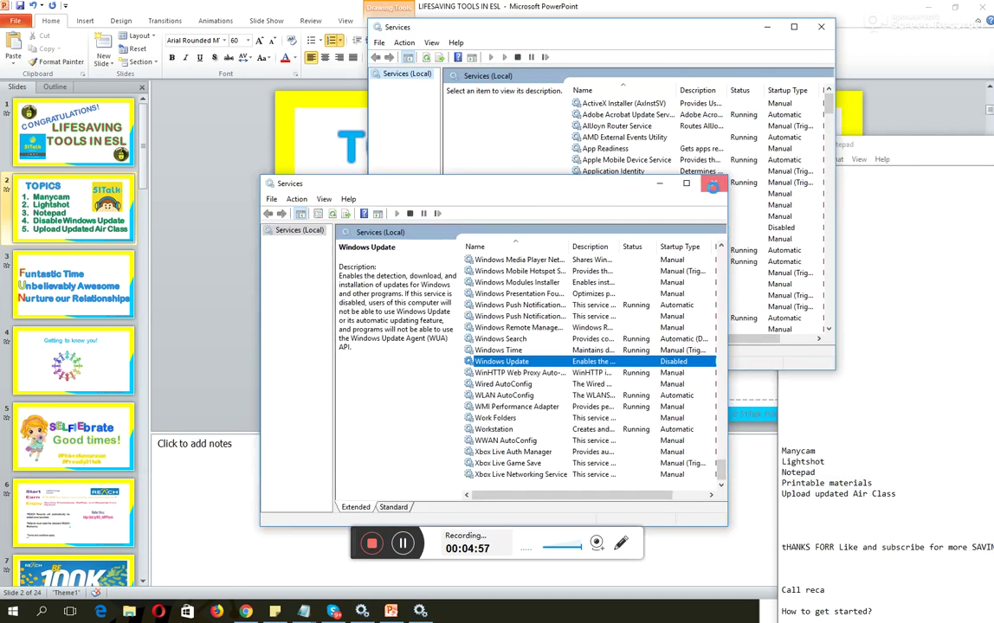
pyautogui.click(711, 184)
pyautogui.moveTo(825, 102); pyautogui.dragTo(827, 314)
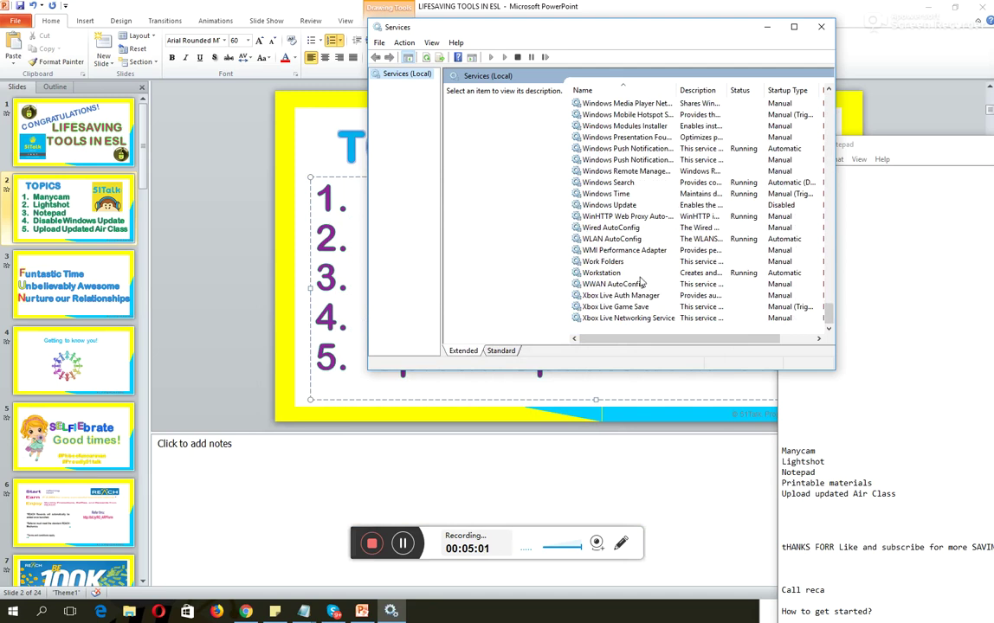
pyautogui.click(641, 206)
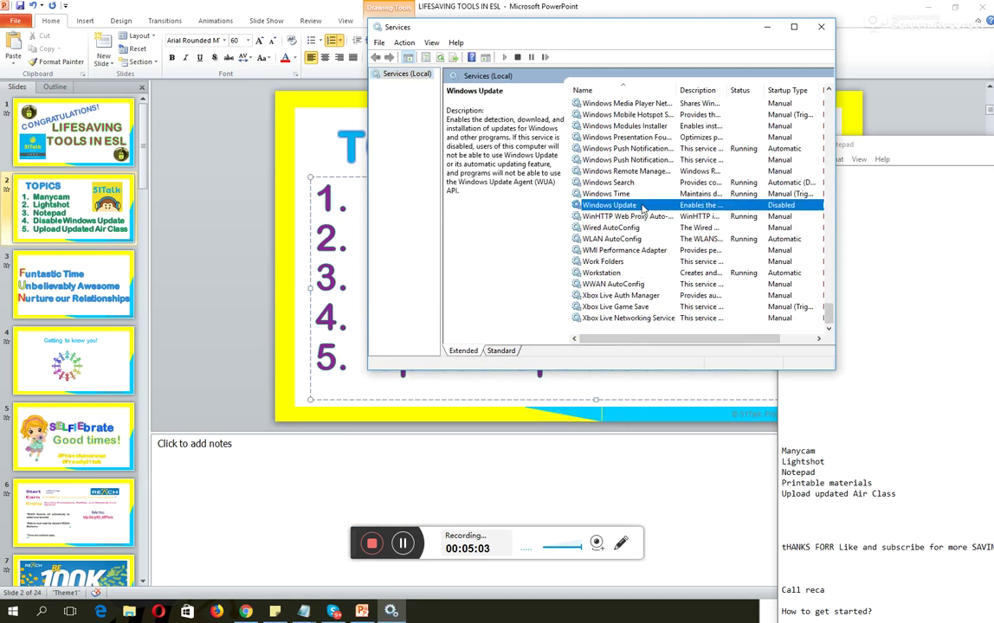
pyautogui.rightClick(641, 209)
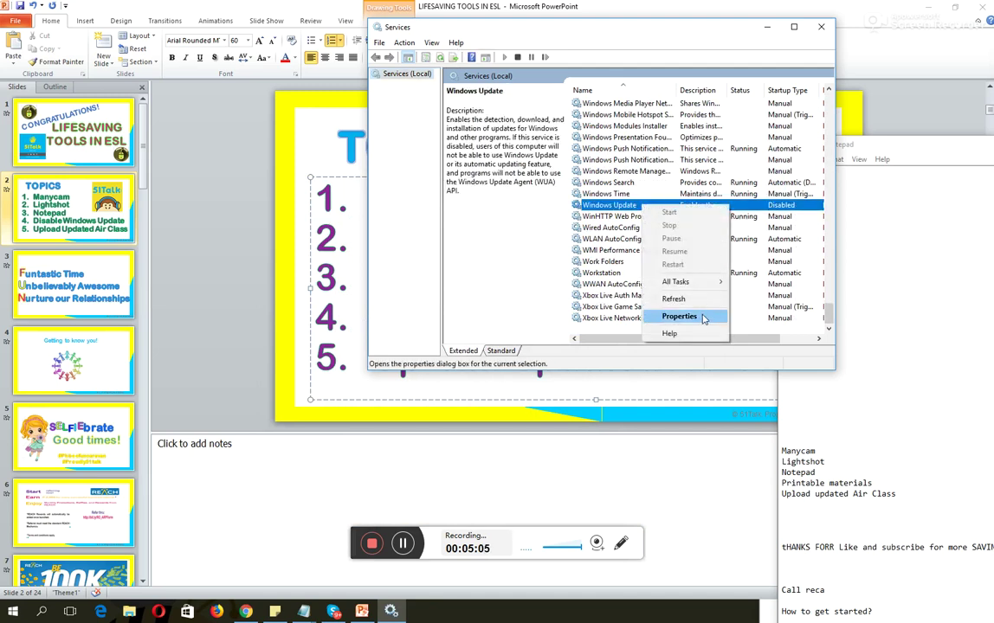
pyautogui.click(675, 316)
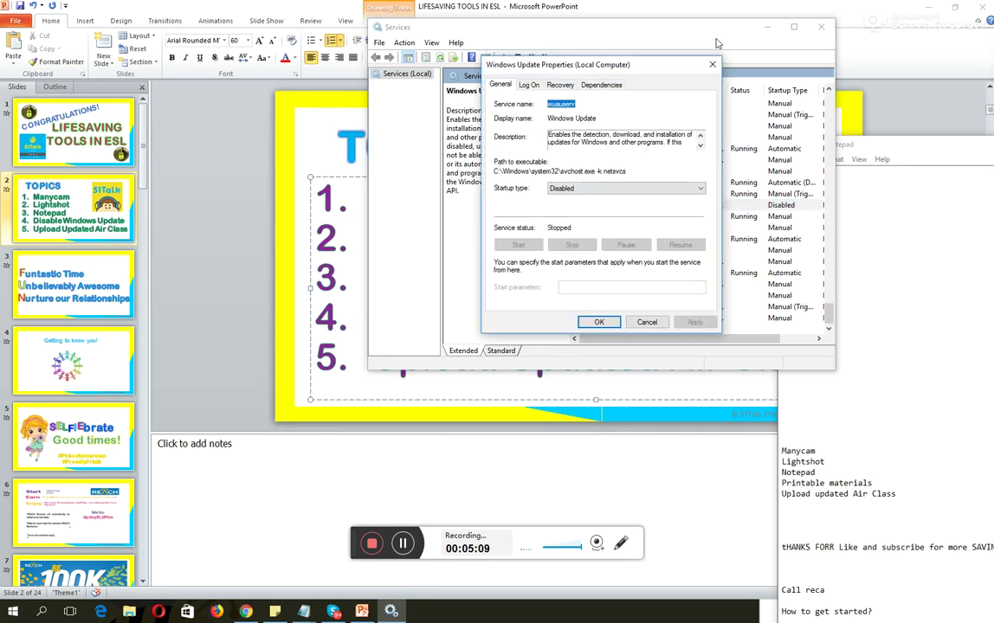
# Step: Confirm Windows Update's startup type stays Disabled and close its properties with OK
pyautogui.press('Escape')
pyautogui.rightClick(720, 210)
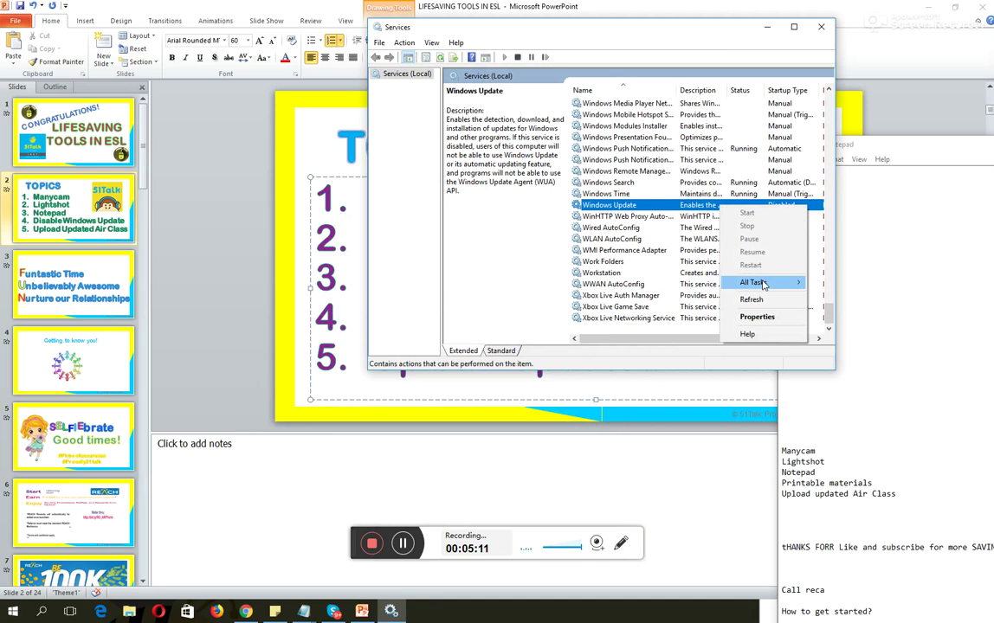
pyautogui.click(759, 316)
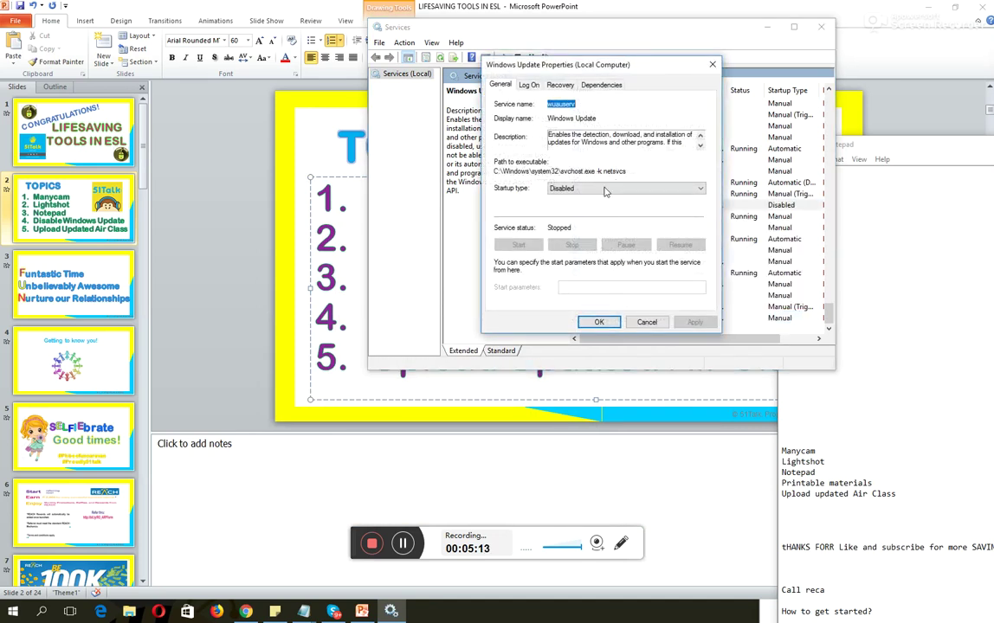
pyautogui.click(632, 190)
pyautogui.click(634, 190)
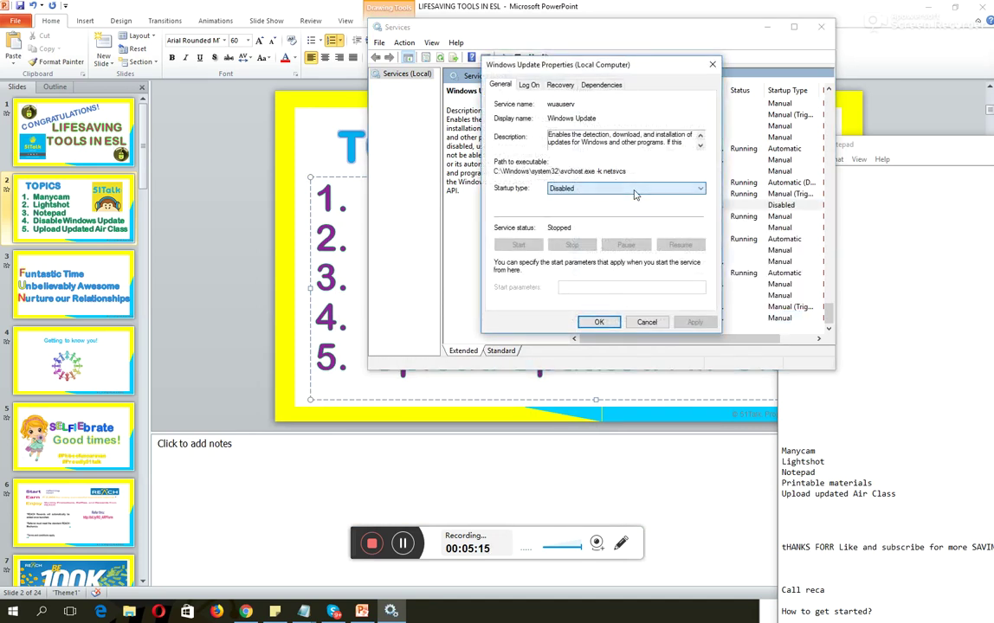
pyautogui.click(598, 321)
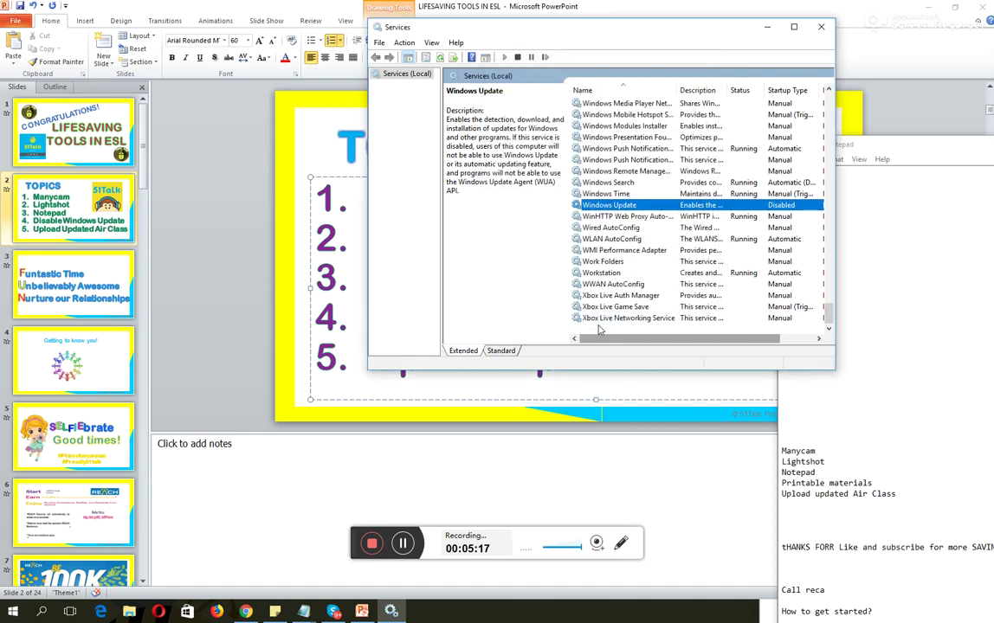
# Step: Close Services and delete the blank lines from the Notepad notes
pyautogui.click(819, 29)
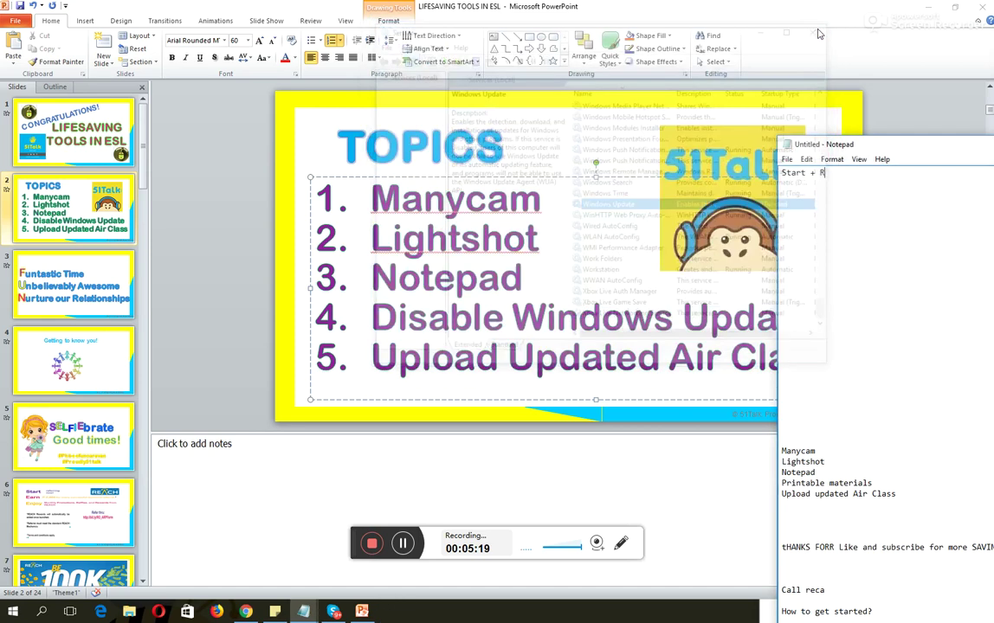
pyautogui.scroll(-5, 892, 262)
pyautogui.scroll(5, 892, 264)
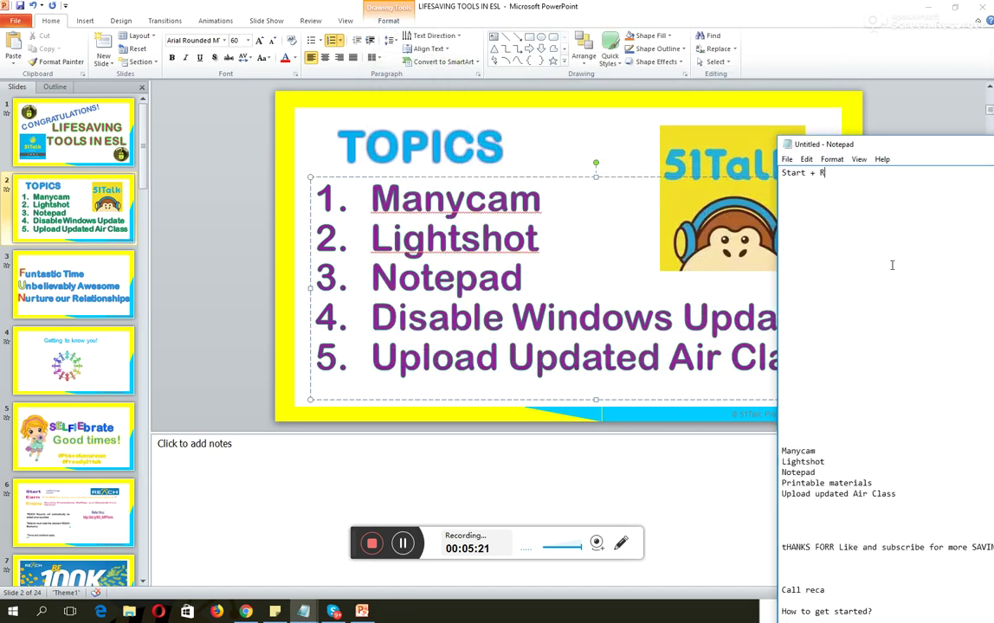
pyautogui.click(832, 204)
pyautogui.press('BackSpace')
pyautogui.press('BackSpace')
pyautogui.press('BackSpace')
pyautogui.press('BackSpace')
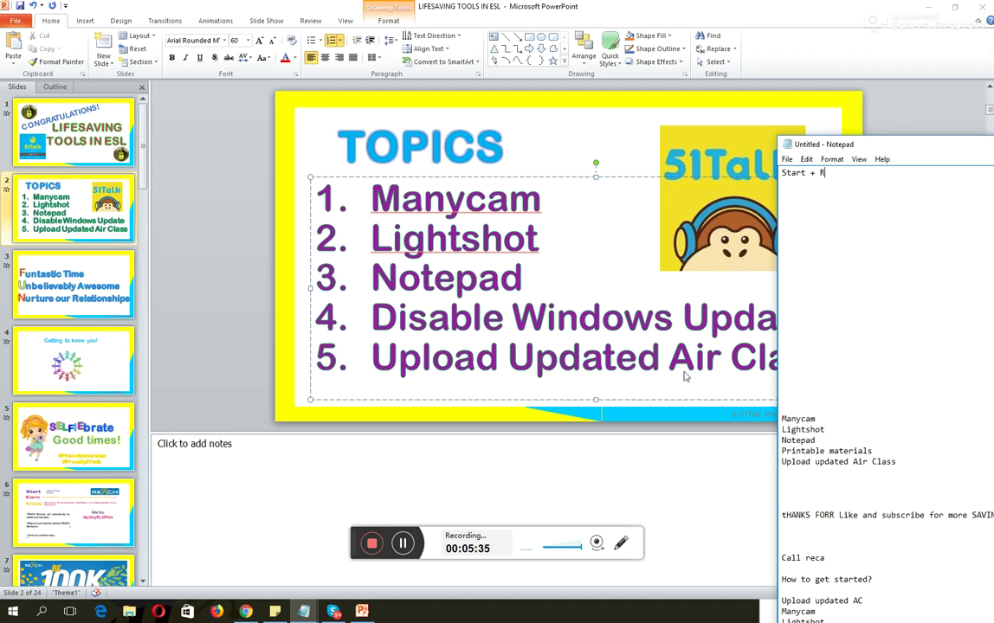
# Step: Minimize PowerPoint and the browser, then restore Chrome
pyautogui.click(598, 317)
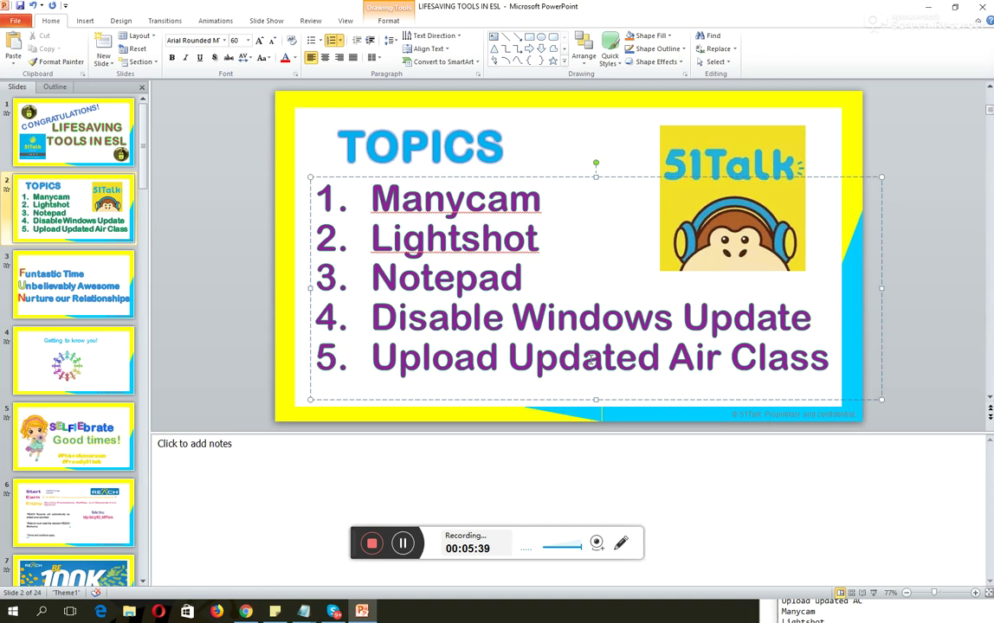
pyautogui.click(930, 8)
pyautogui.click(935, 10)
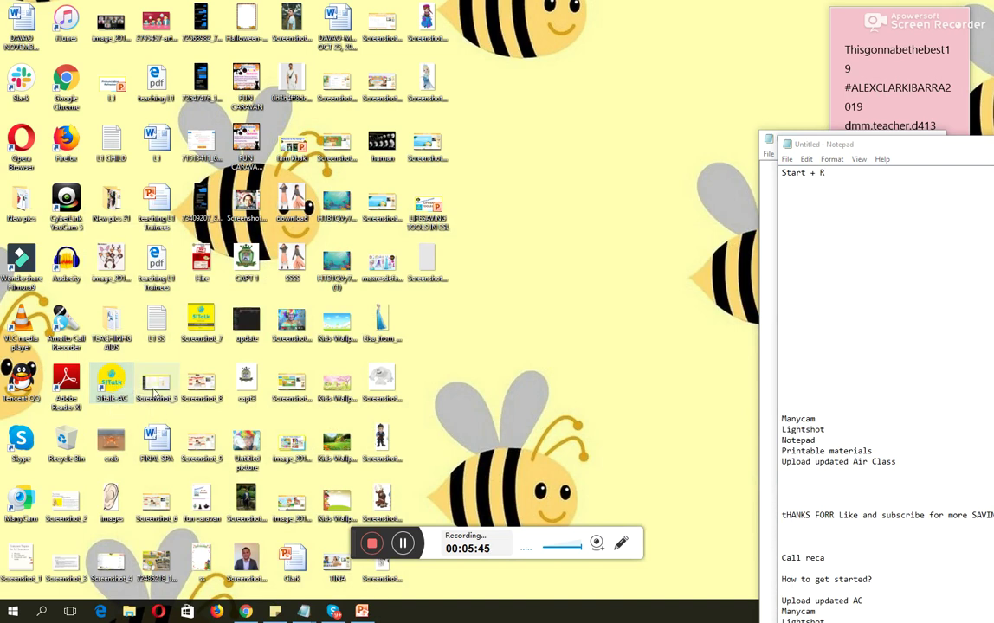
pyautogui.click(245, 611)
# Step: Open 51talk.ph in a new tab and sign in to the teacher account
pyautogui.click(883, 9)
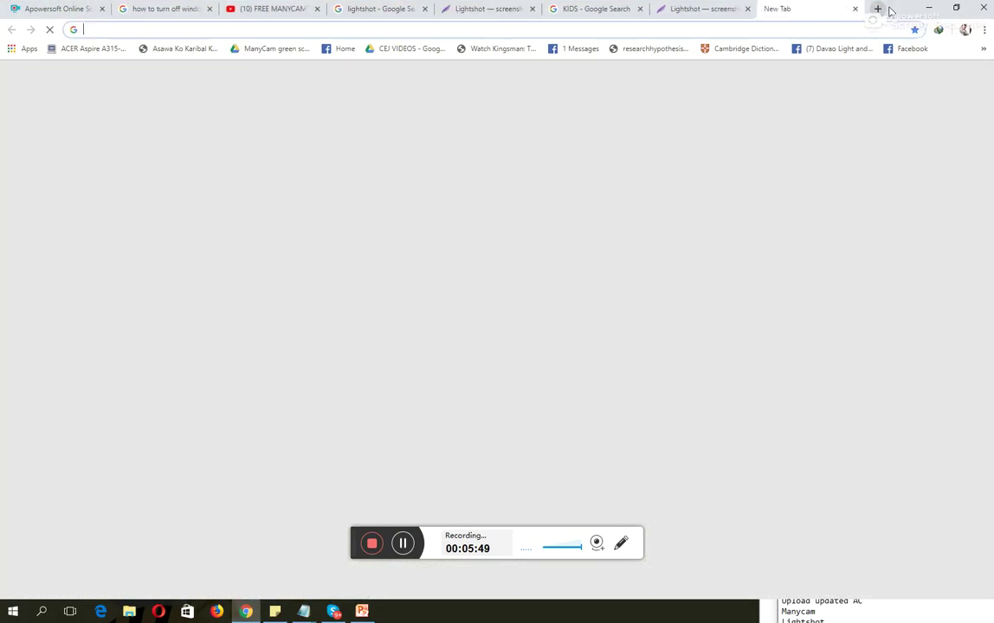
pyautogui.write('51TA')
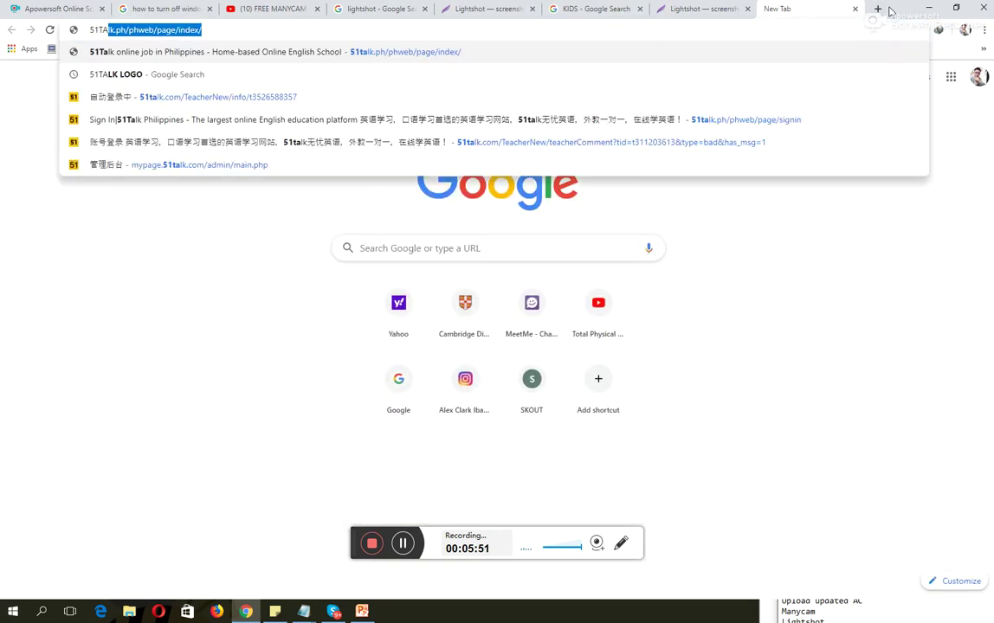
pyautogui.press('Return')
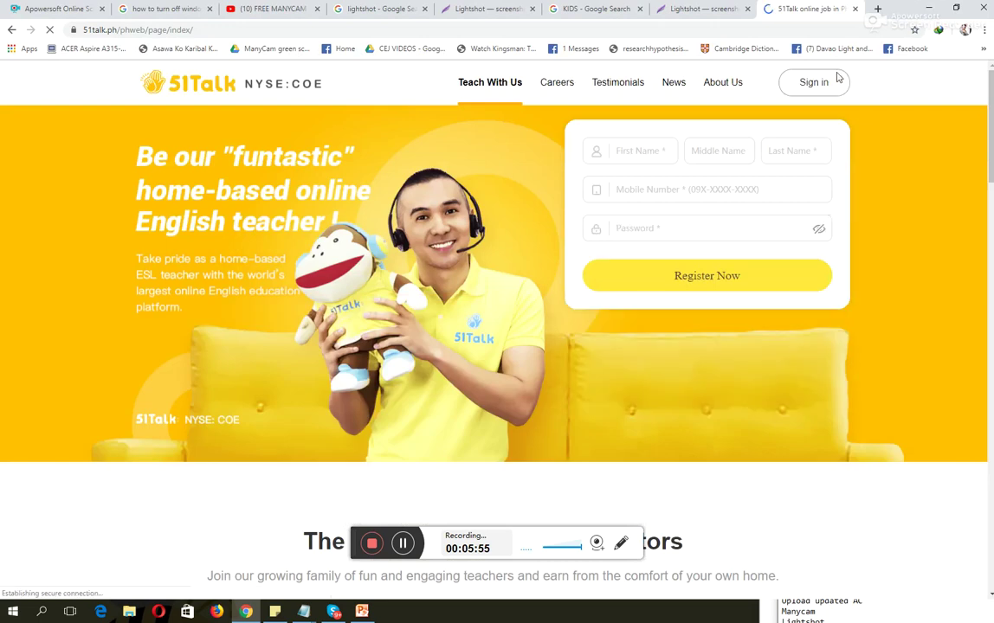
pyautogui.click(835, 84)
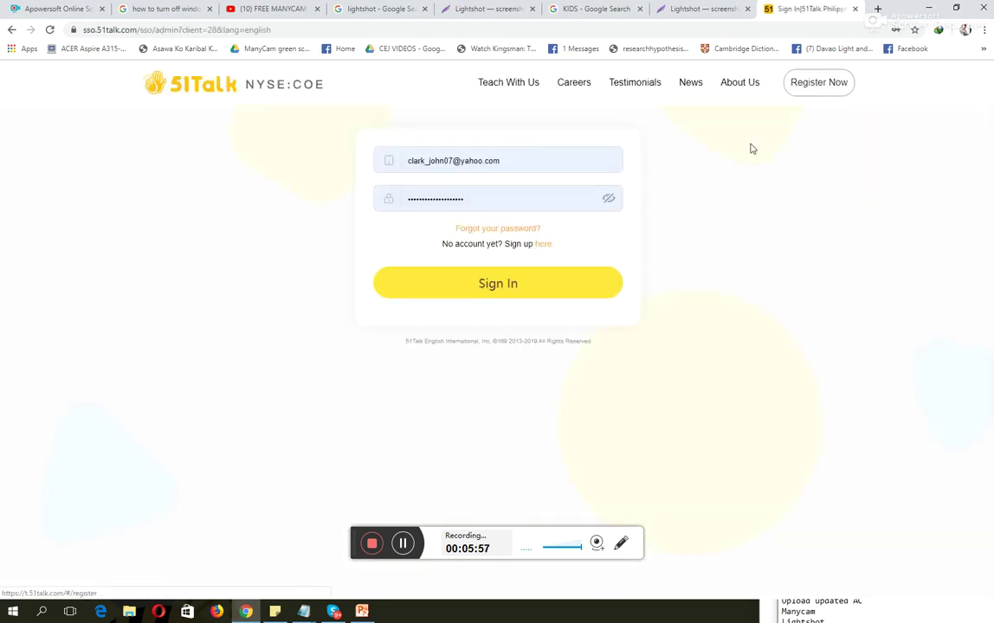
pyautogui.click(500, 296)
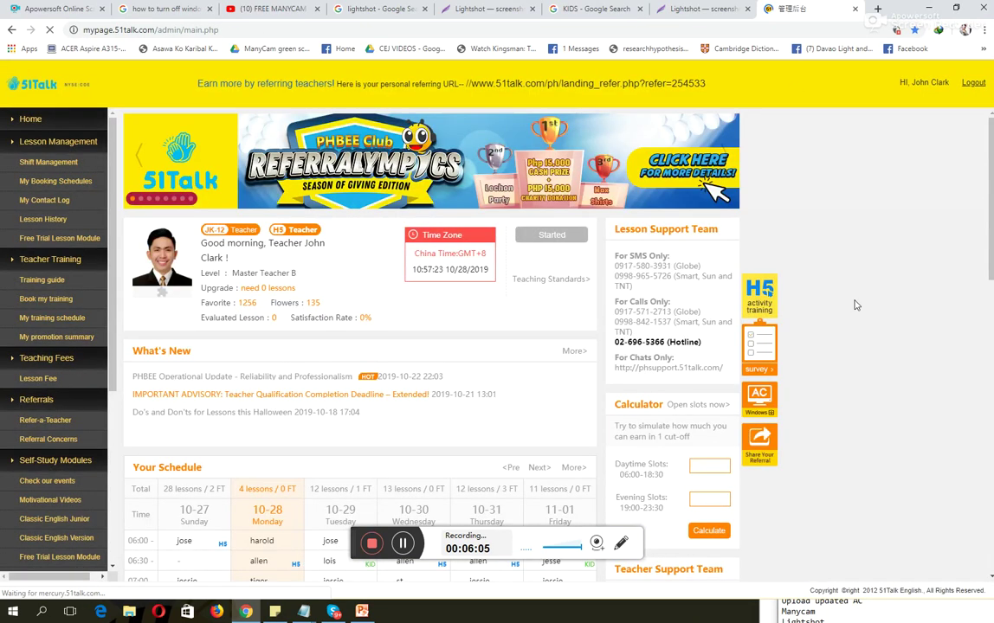
# Step: Minimize Chrome and launch the 51Talk AC desktop client
pyautogui.scroll(-2, 765, 321)
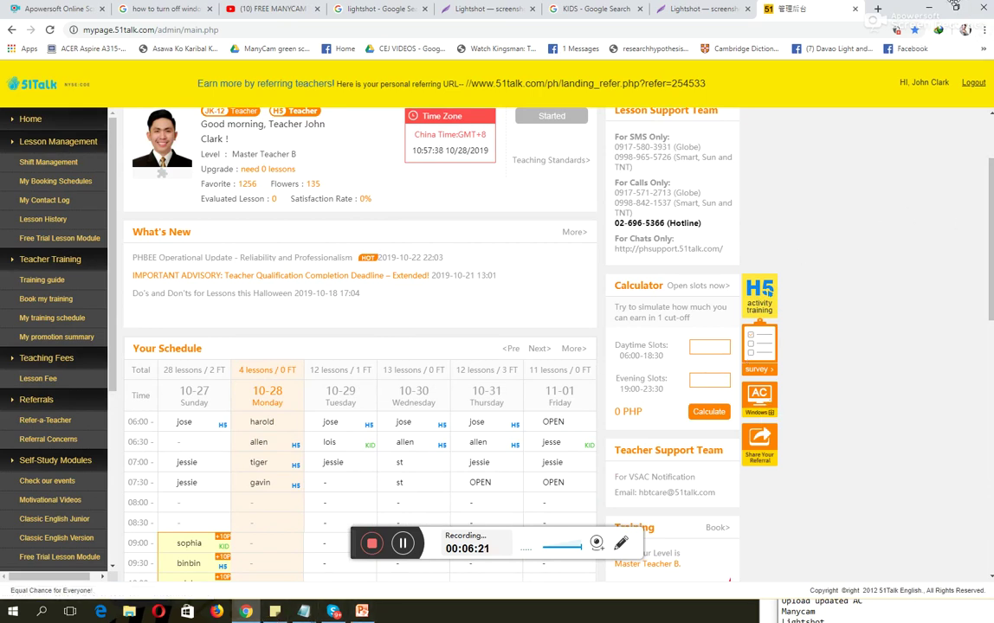
pyautogui.press('super+Down')
pyautogui.doubleClick(111, 381)
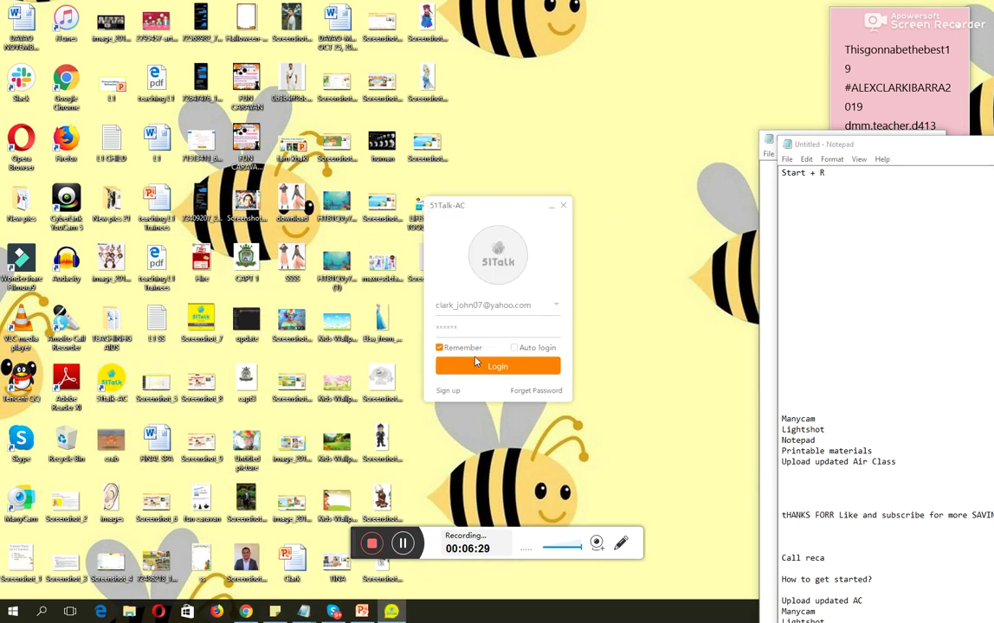
# Step: Log in to 51Talk AC, run the bandwidth test in Device Checking, then close that panel
pyautogui.click(468, 366)
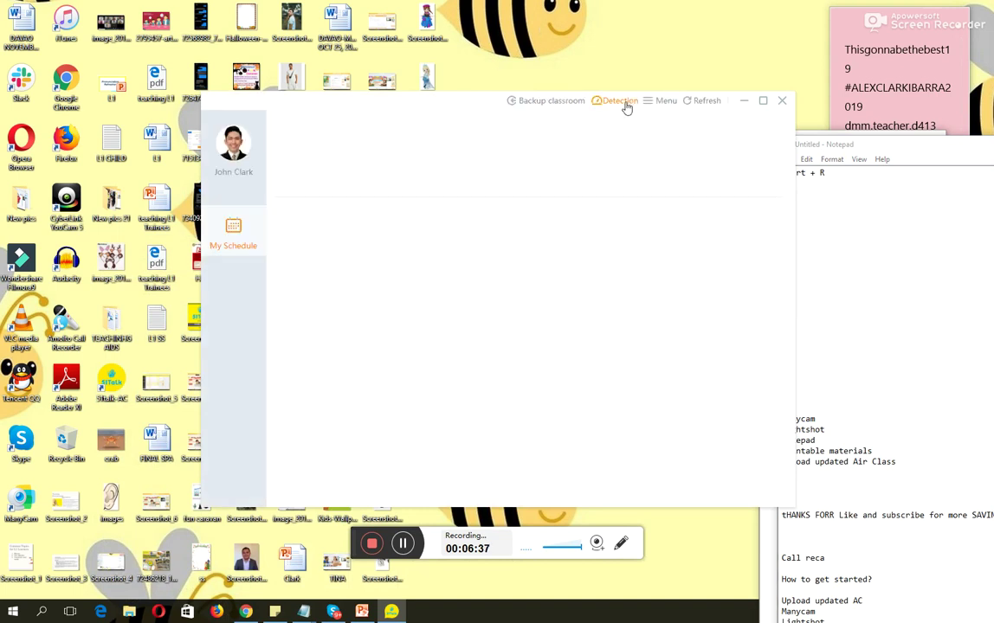
pyautogui.click(622, 102)
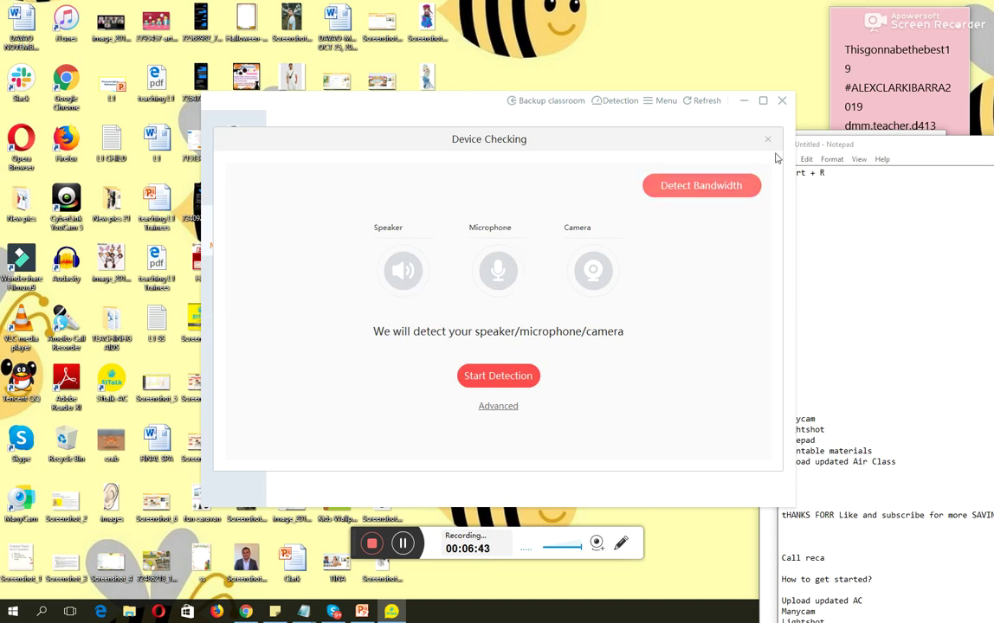
pyautogui.click(714, 196)
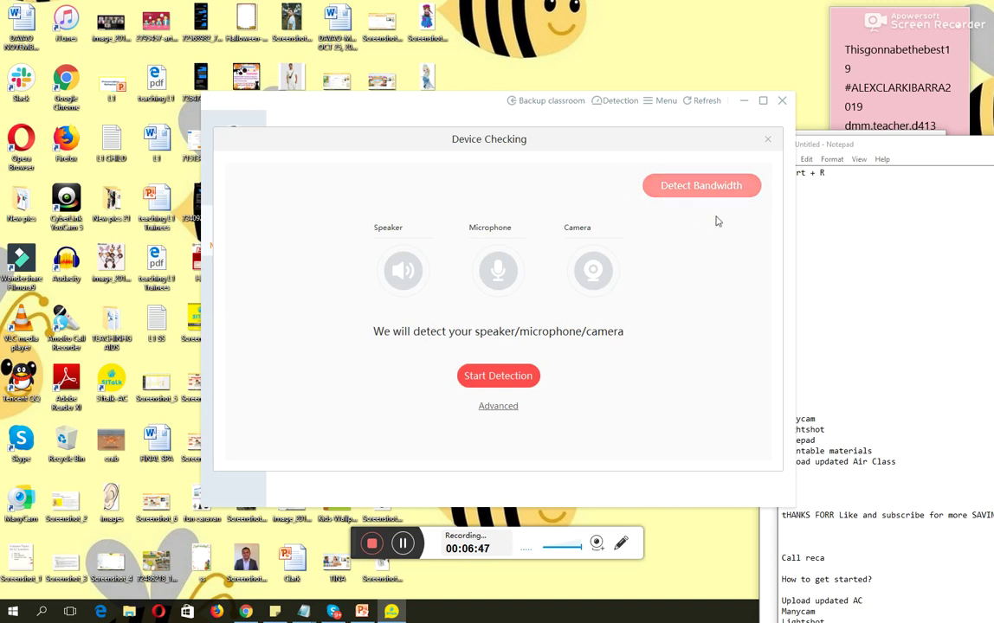
pyautogui.click(766, 139)
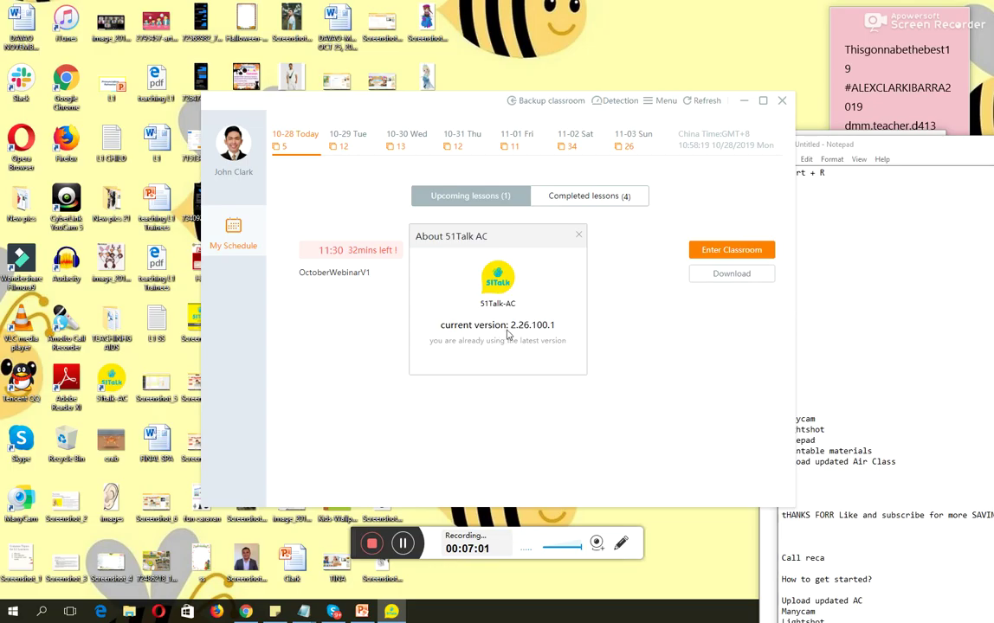
# Step: Screenshot the About box with the 2.26.100.1 version boxed in red, then close About and schedule windows
pyautogui.press('Print')
pyautogui.moveTo(399, 205)
pyautogui.mouseDown()
pyautogui.moveTo(603, 459)
pyautogui.moveTo(605, 382)
pyautogui.mouseUp()
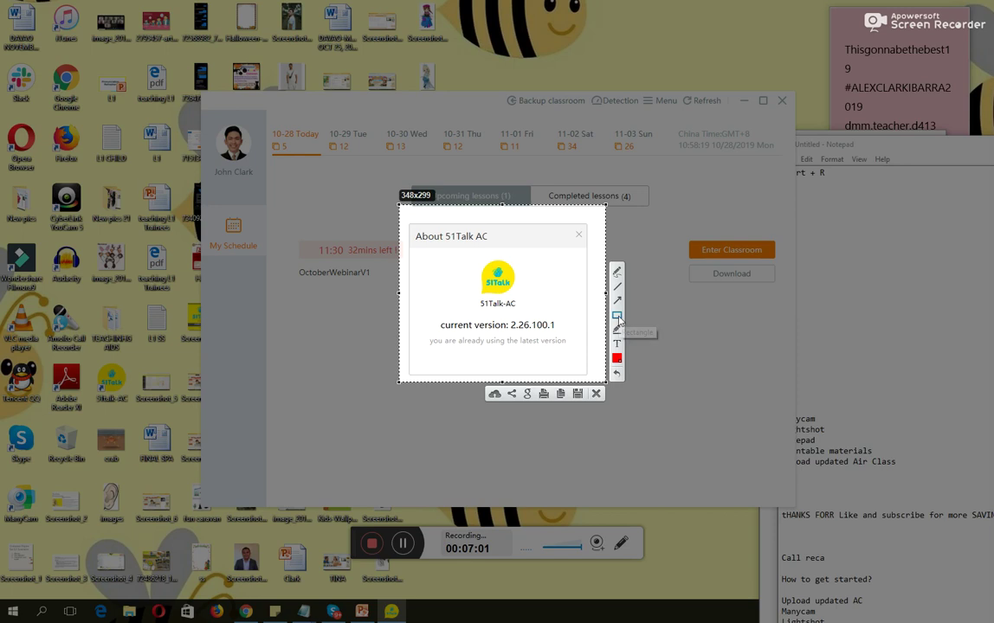
pyautogui.moveTo(430, 316); pyautogui.dragTo(559, 335)
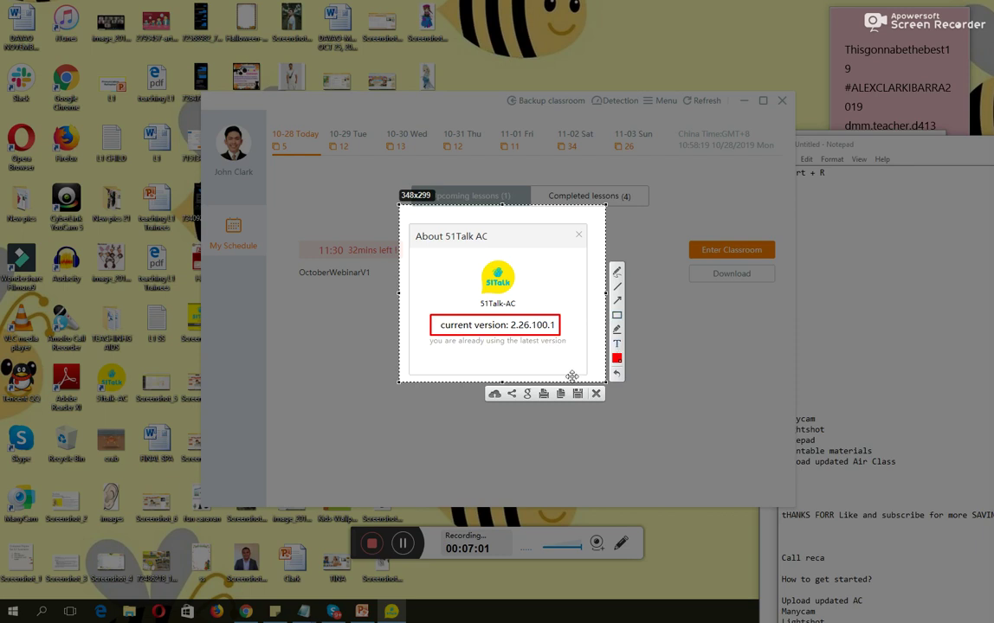
pyautogui.click(596, 394)
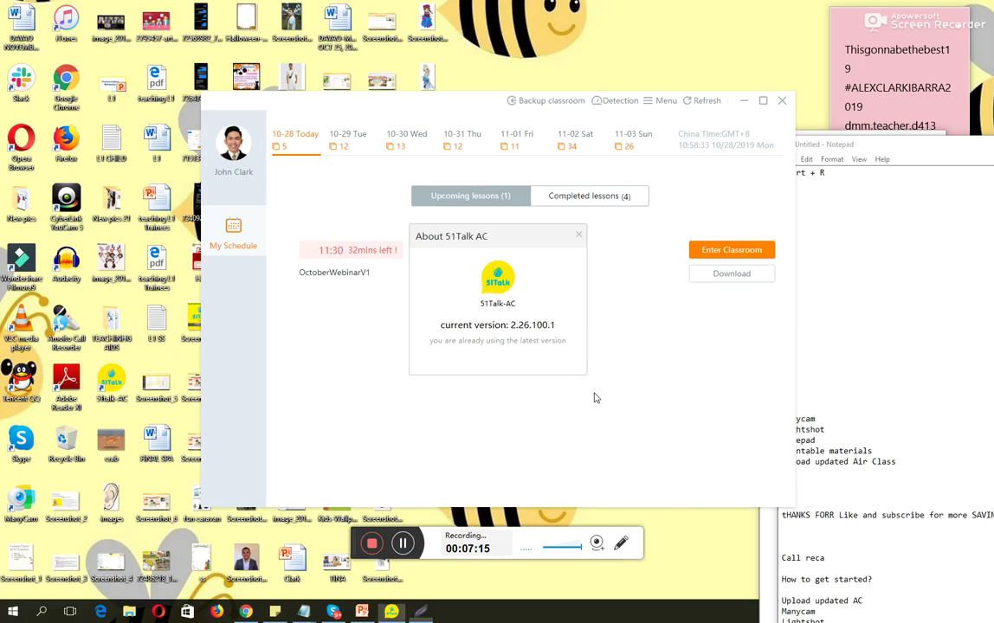
pyautogui.click(580, 238)
pyautogui.click(783, 102)
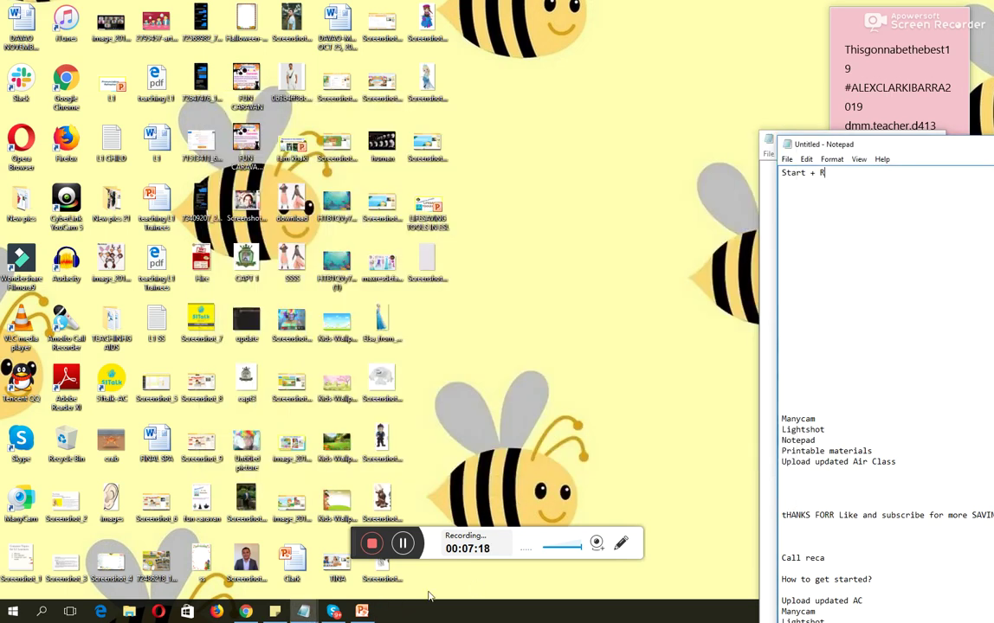
# Step: Open Skype, search contacts for the contact's name and open their chat
pyautogui.click(362, 611)
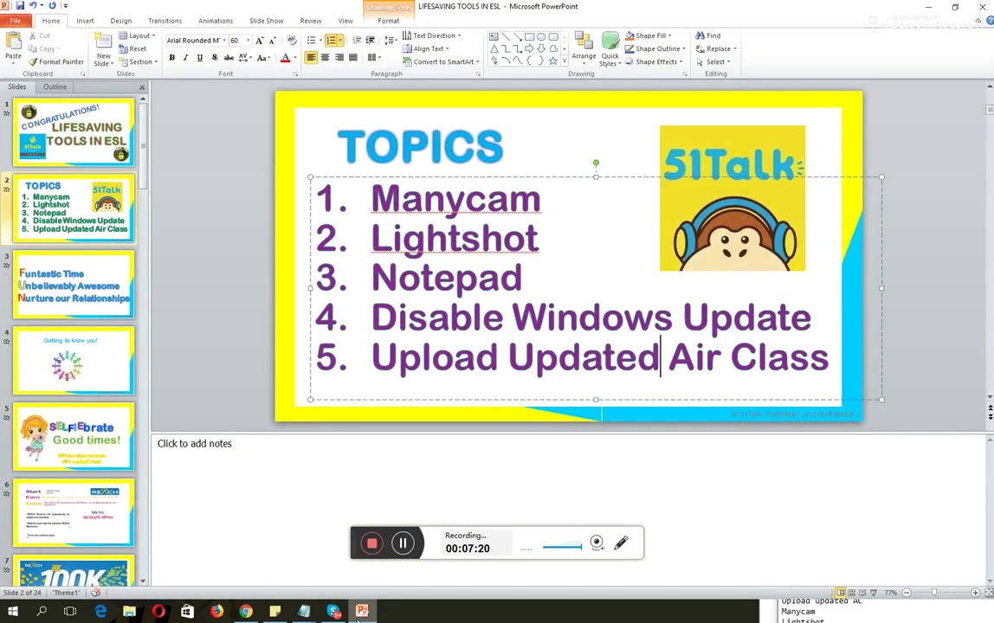
pyautogui.click(333, 611)
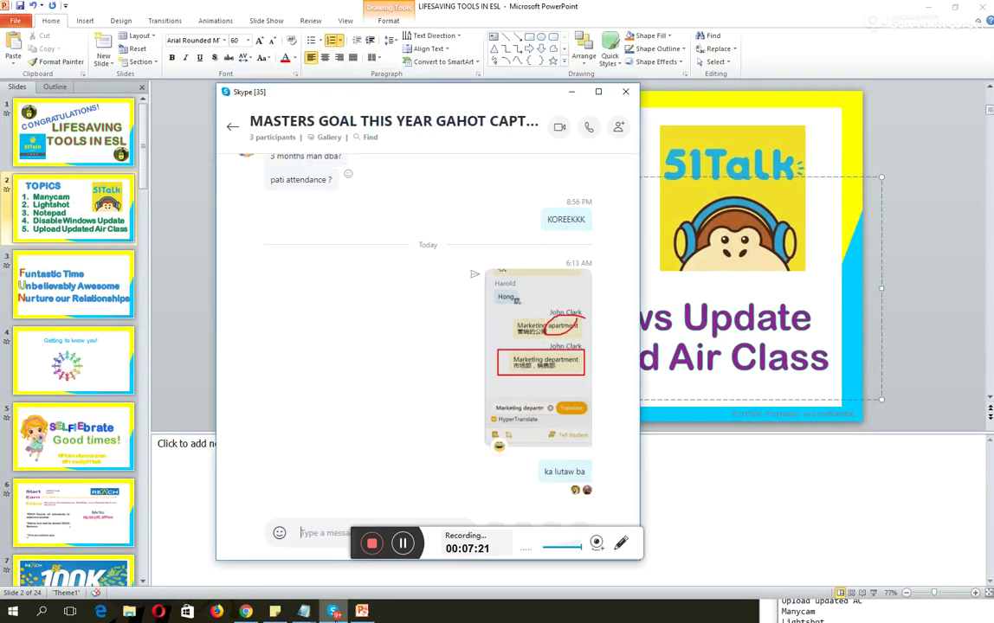
pyautogui.click(232, 126)
pyautogui.click(352, 147)
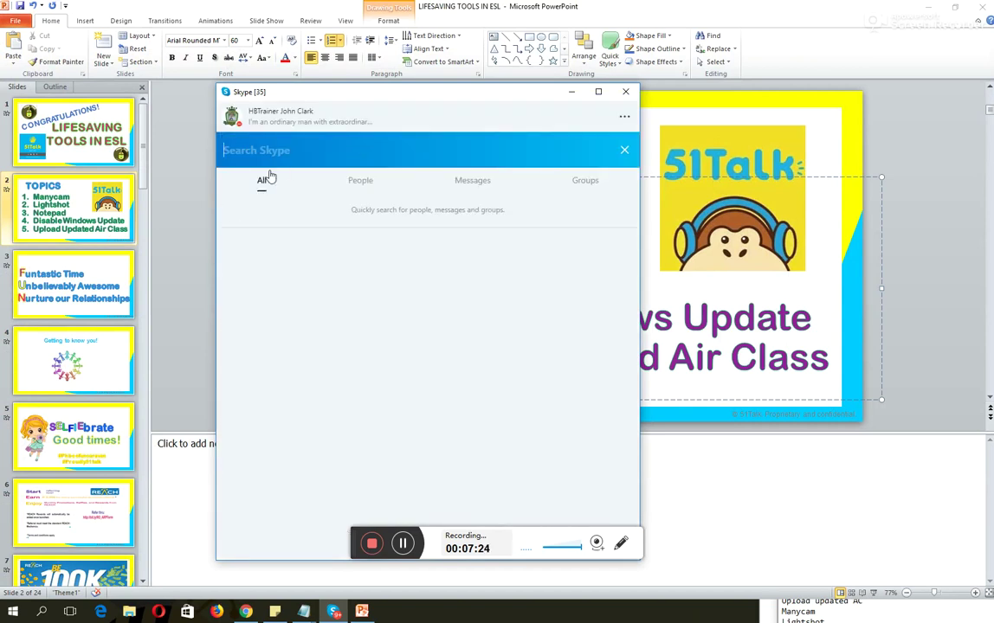
pyautogui.write('CLARK')
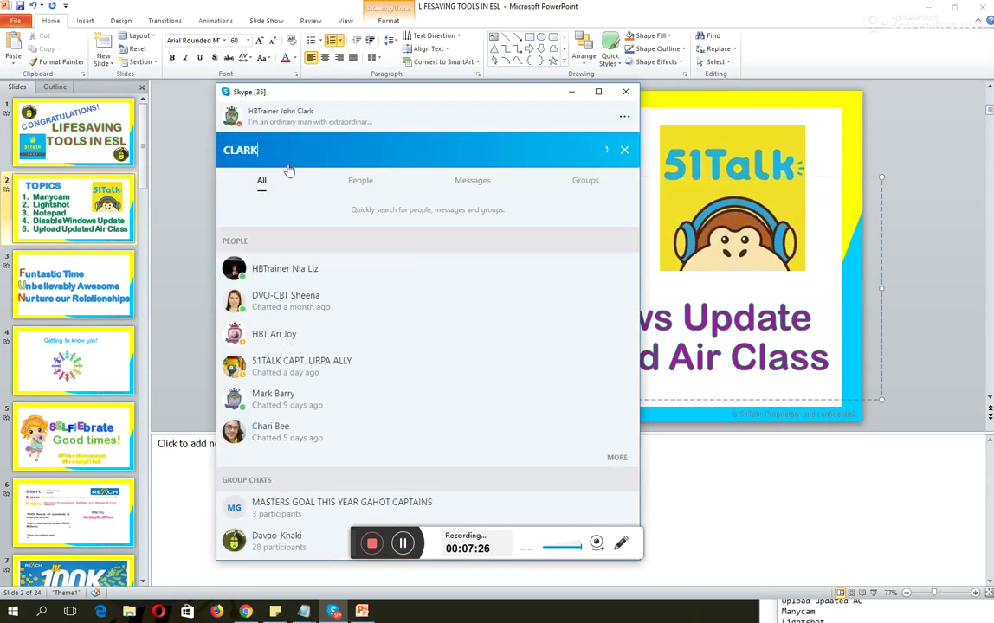
pyautogui.click(350, 280)
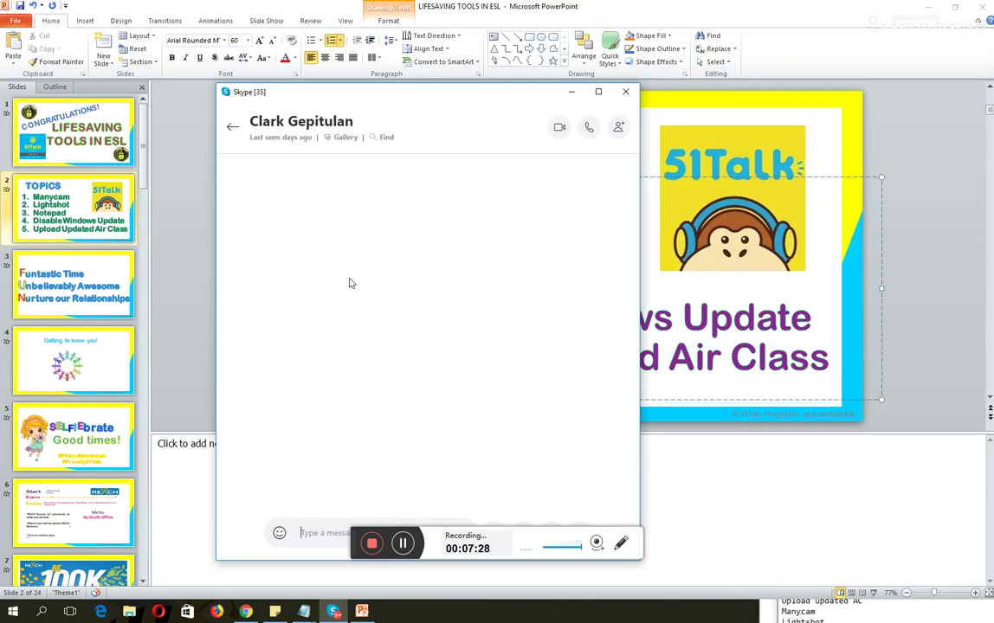
# Step: Browse the contact's message history, then hide the Skype chat window
pyautogui.scroll(10, 410, 377)
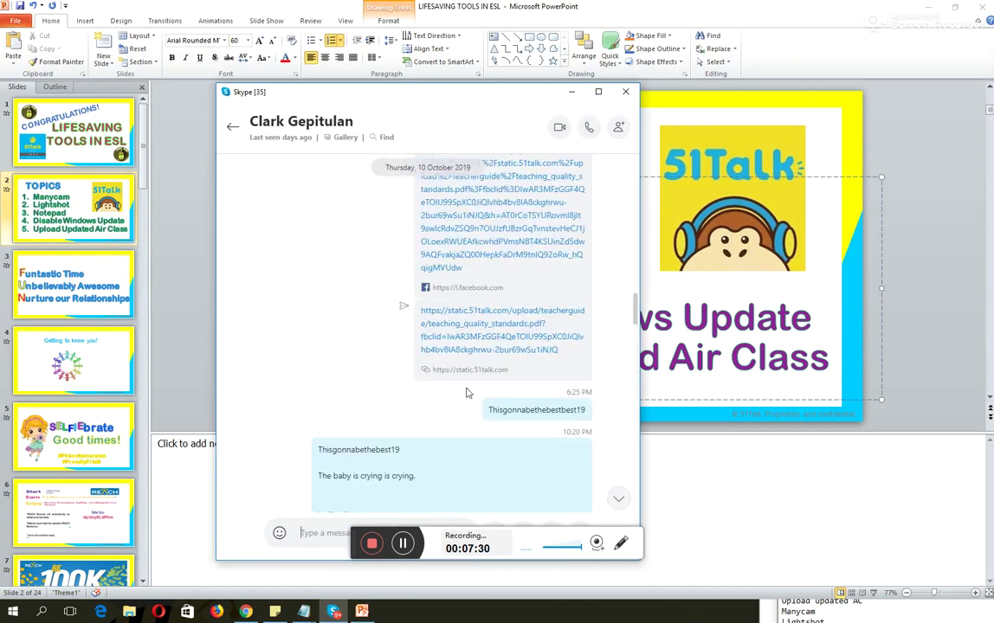
pyautogui.scroll(15, 476, 399)
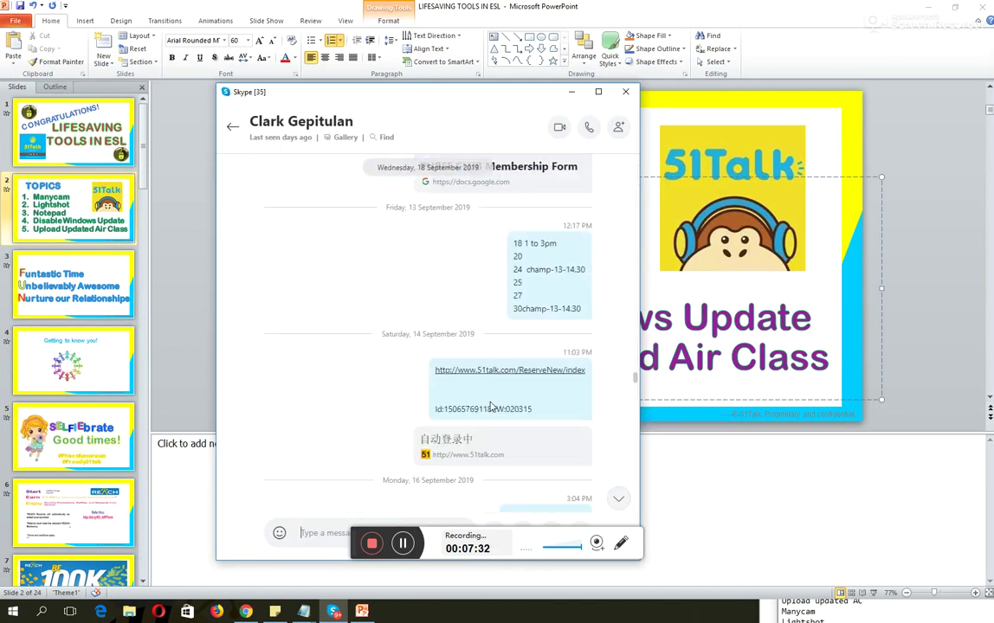
pyautogui.scroll(5, 491, 407)
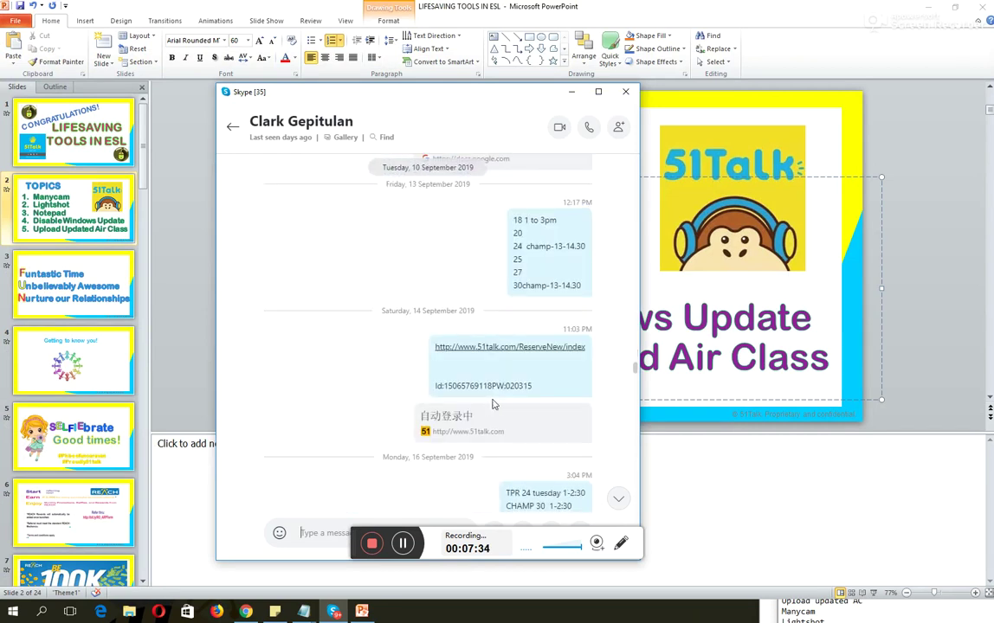
pyautogui.scroll(15, 492, 405)
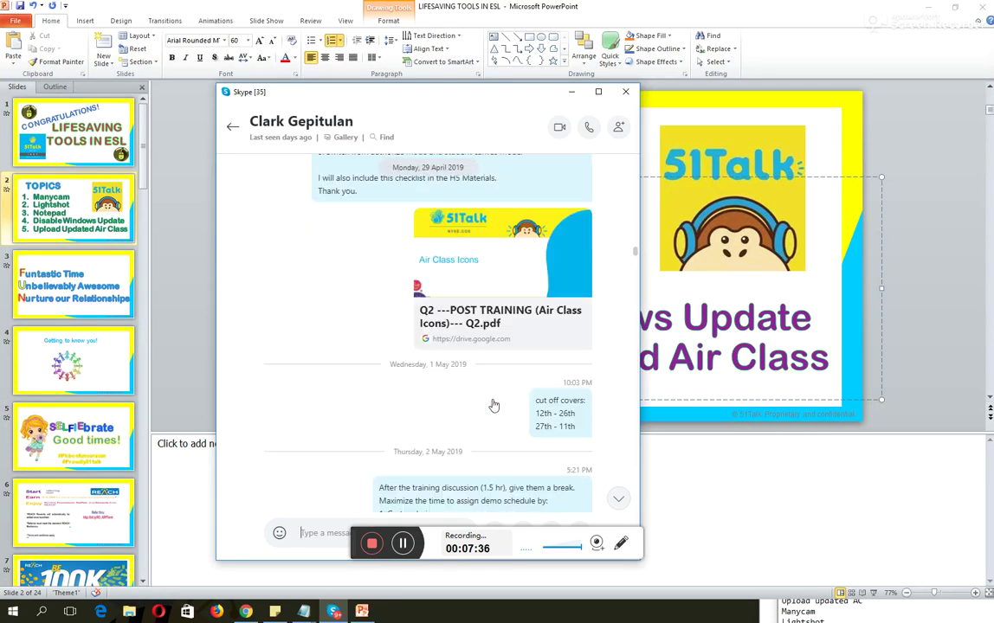
pyautogui.scroll(-12, 494, 407)
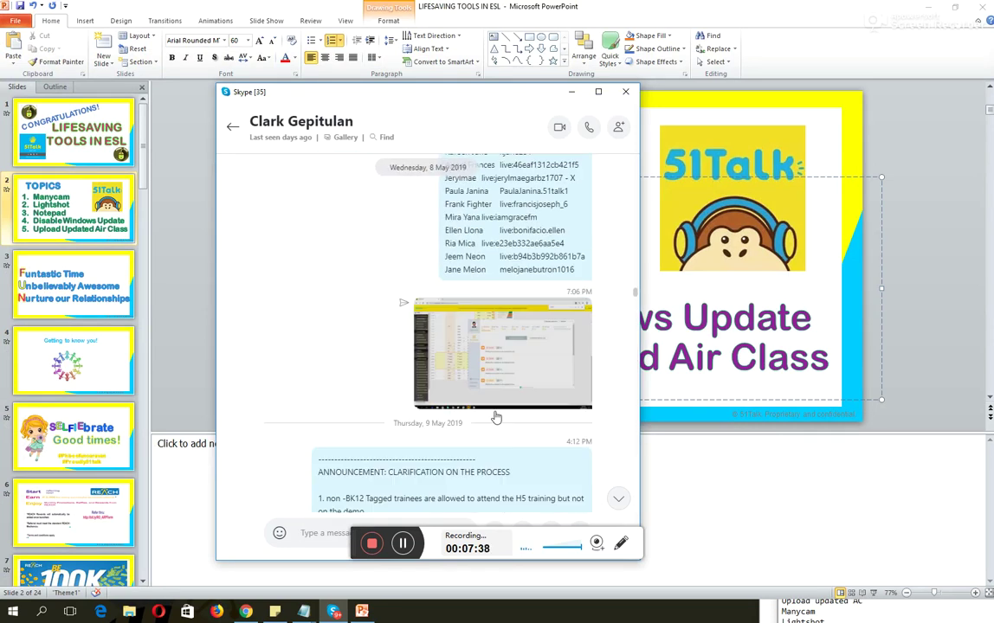
pyautogui.scroll(-10, 496, 419)
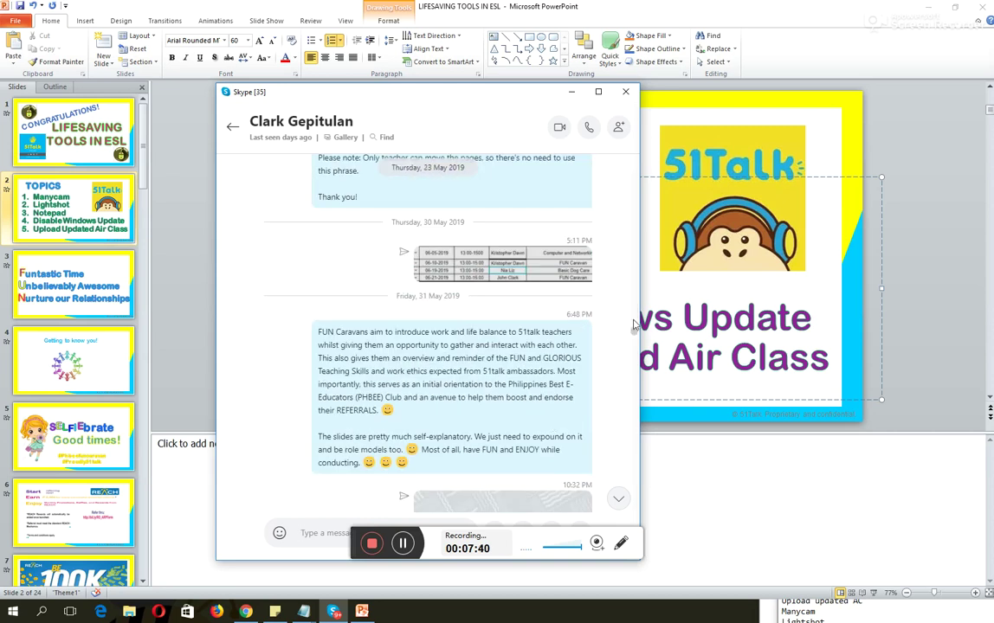
pyautogui.moveTo(633, 325); pyautogui.dragTo(506, 316)
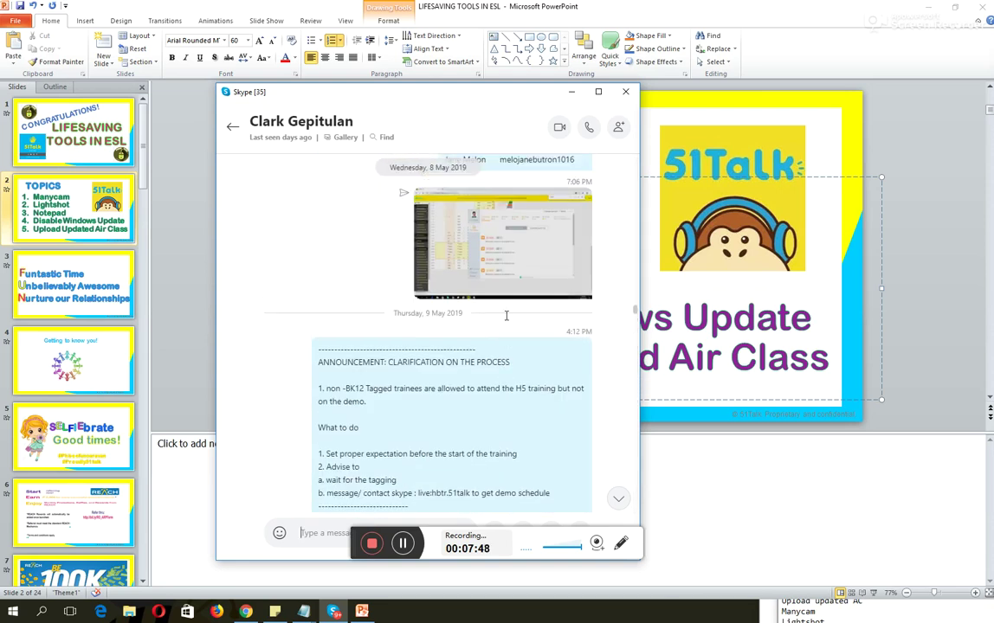
pyautogui.scroll(10, 506, 316)
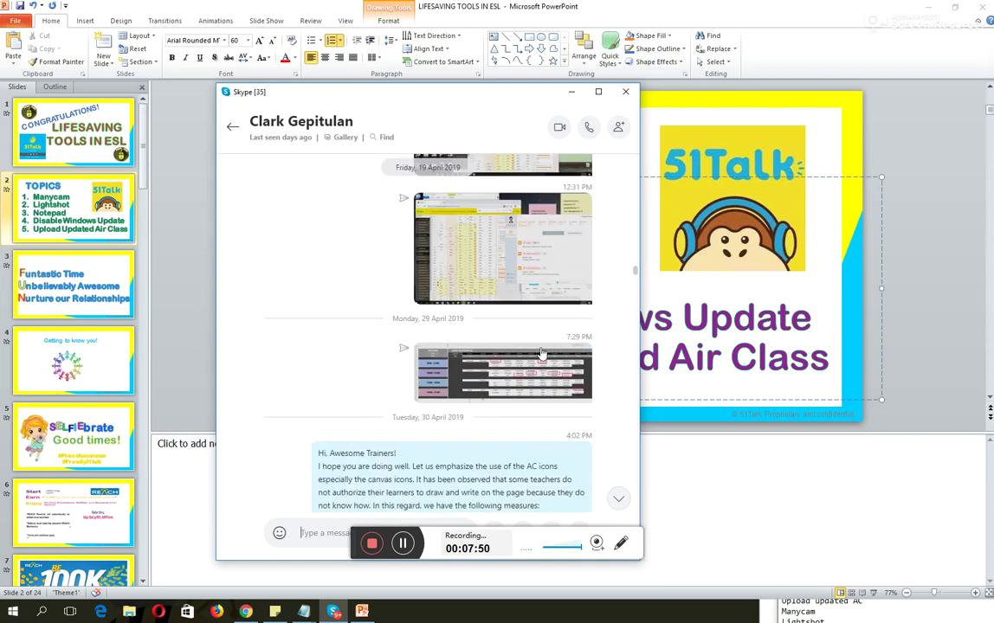
pyautogui.click(912, 251)
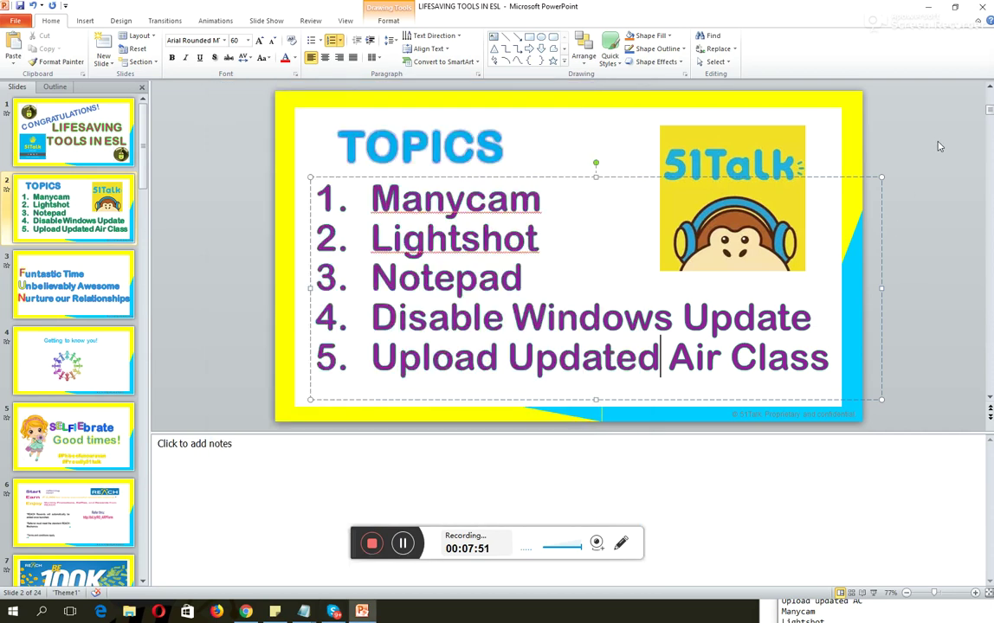
pyautogui.click(924, 9)
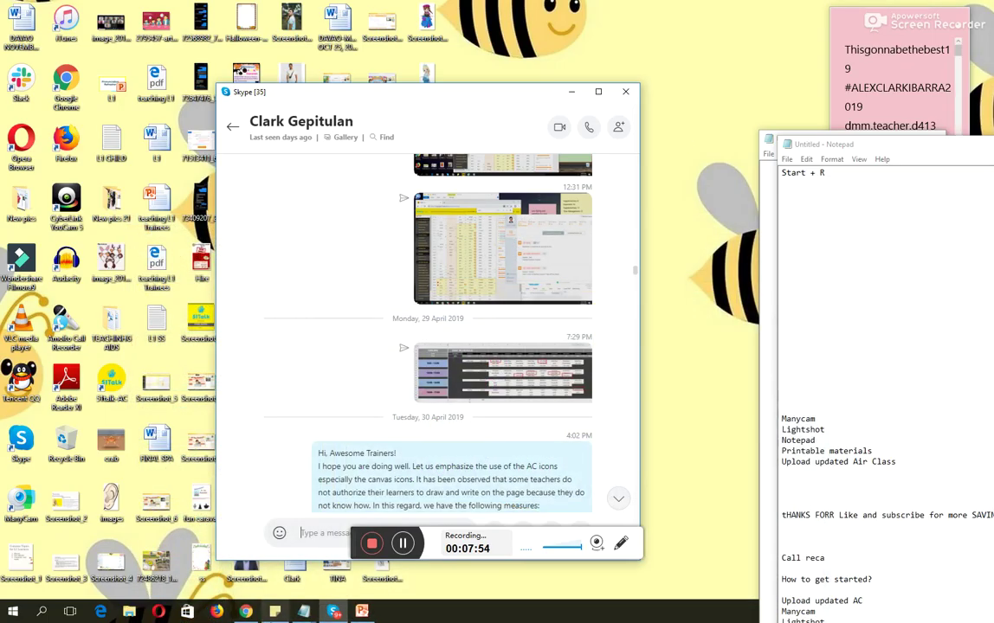
pyautogui.click(246, 613)
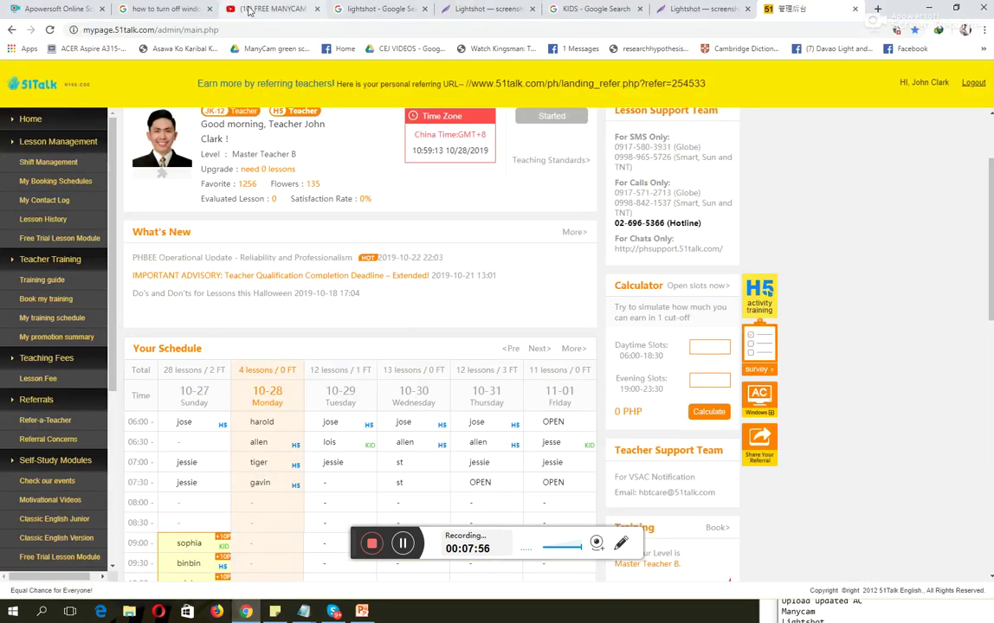
pyautogui.click(283, 8)
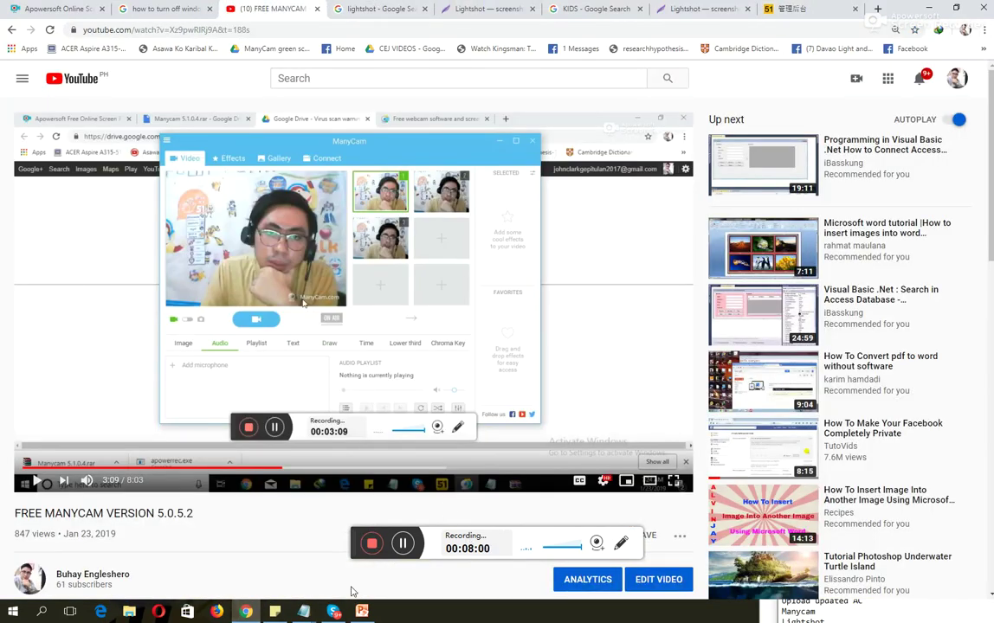
pyautogui.click(333, 612)
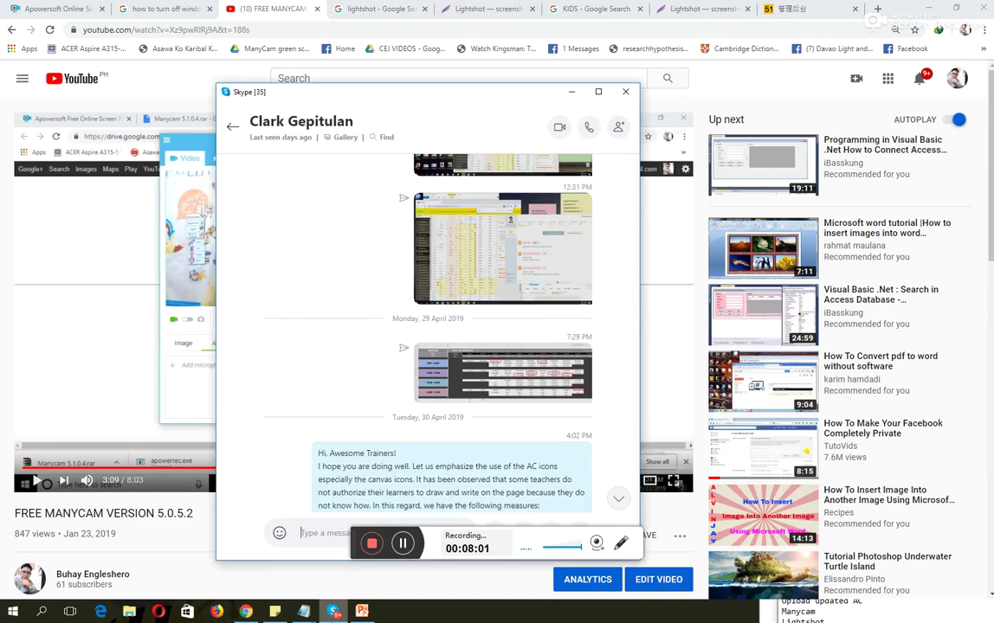
pyautogui.click(233, 131)
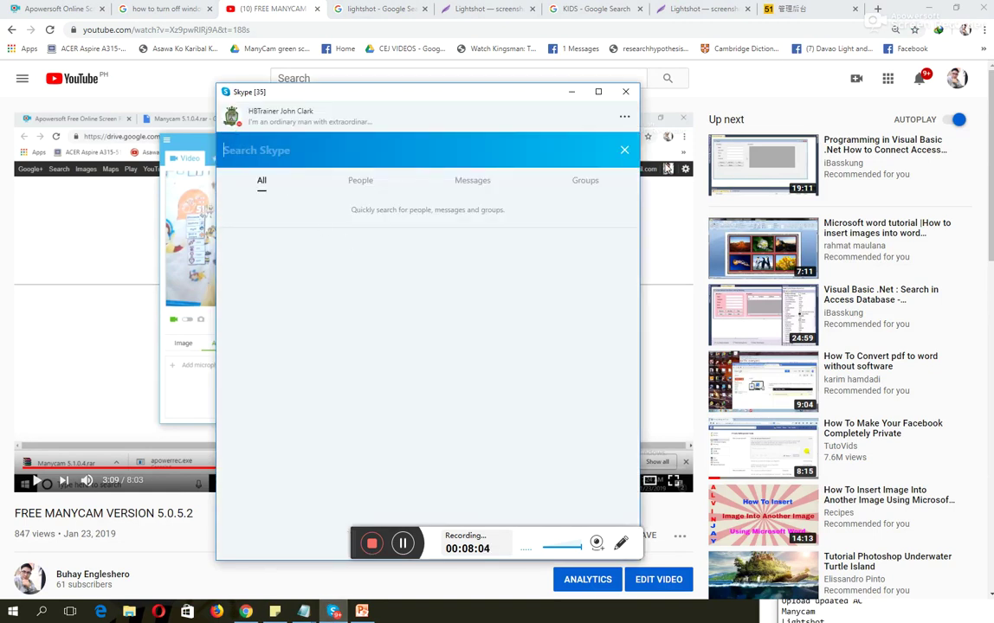
pyautogui.press('Escape')
pyautogui.hotkey('alt', 'Tab')
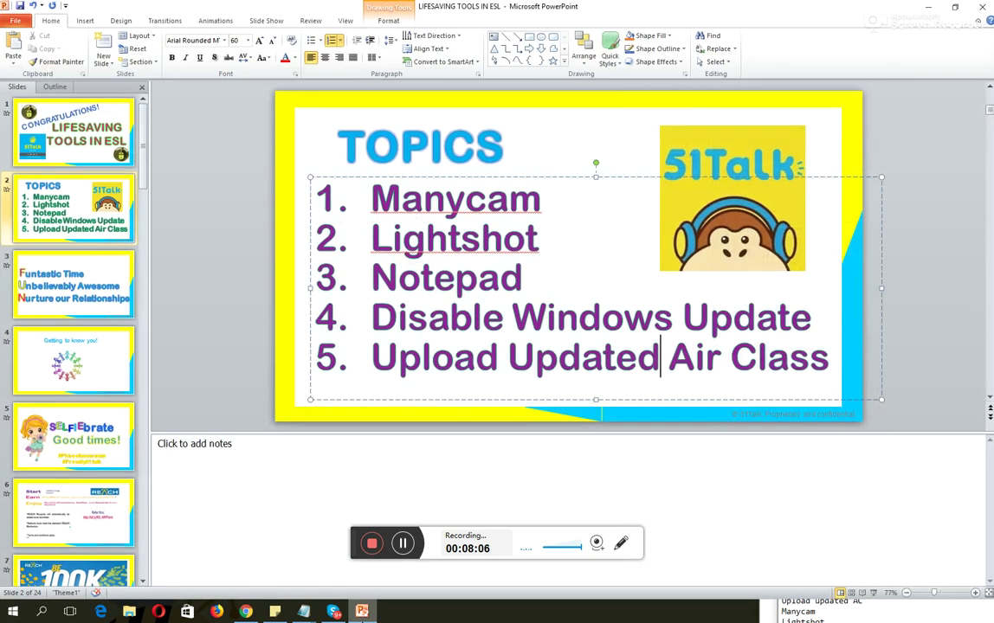
# Step: Select slide 1 and start the slide show from the CONGRATULATIONS title slide with F5
pyautogui.click(110, 150)
pyautogui.press('F5')
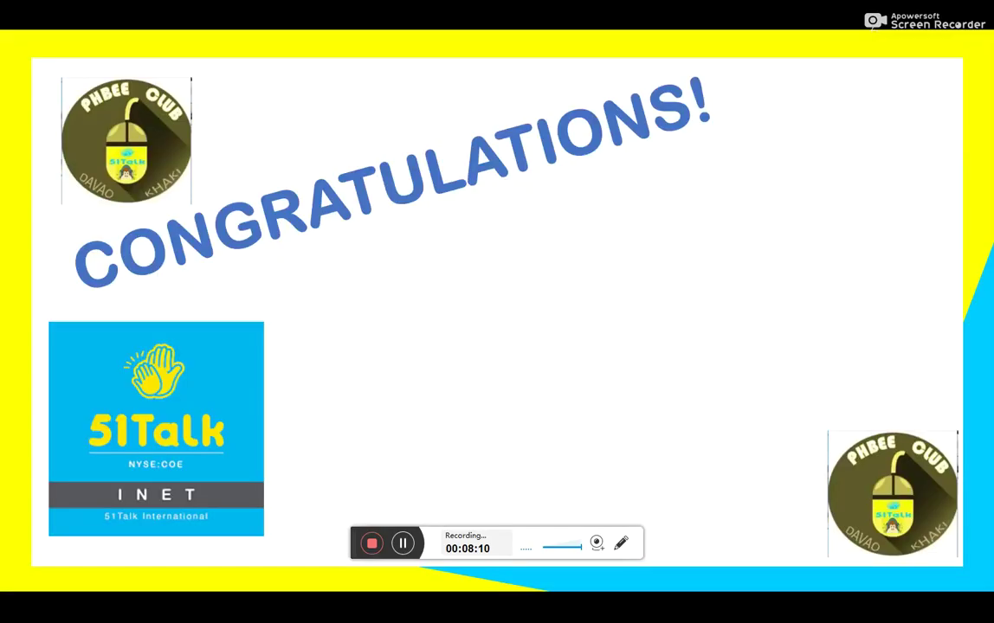